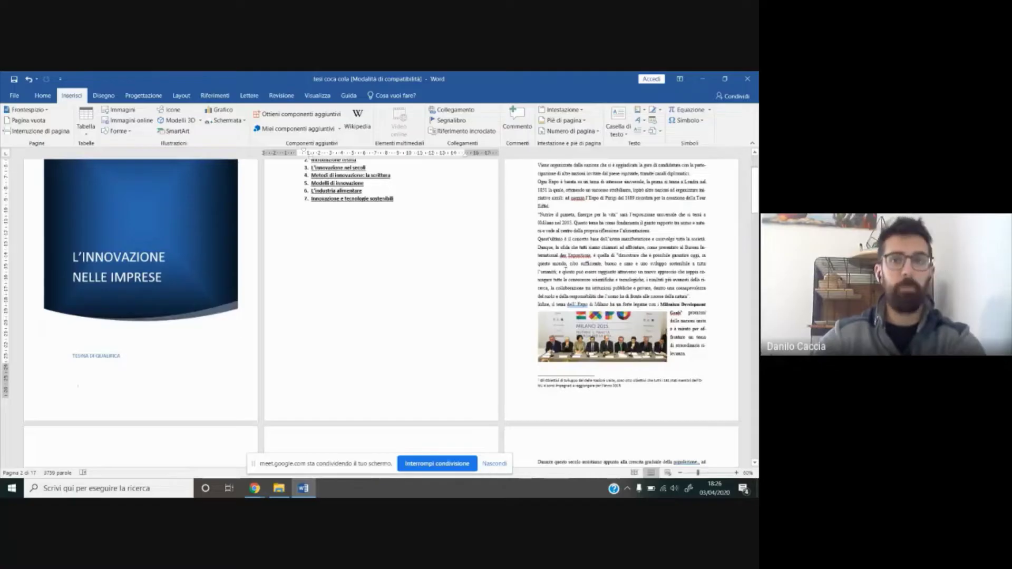
scroll(565, 270, down, 10)
scroll(636, 297, up, 10)
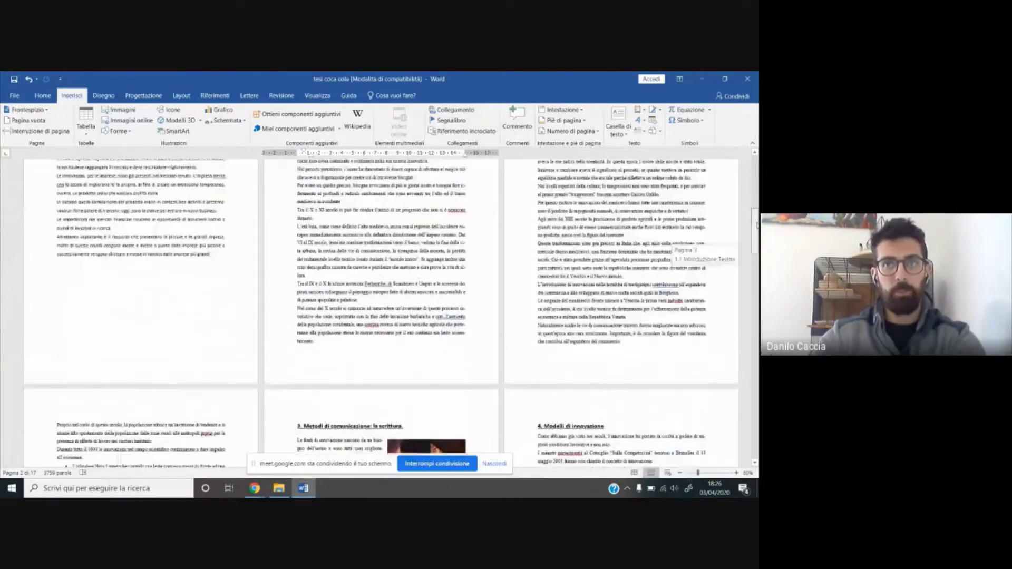
drag(756, 179, 756, 406)
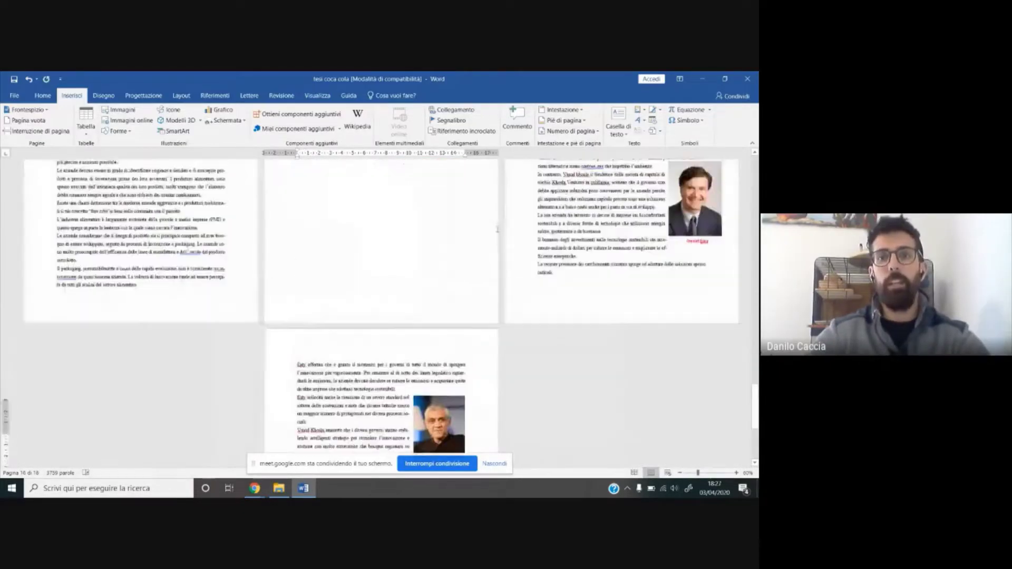
scroll(497, 230, up, 3)
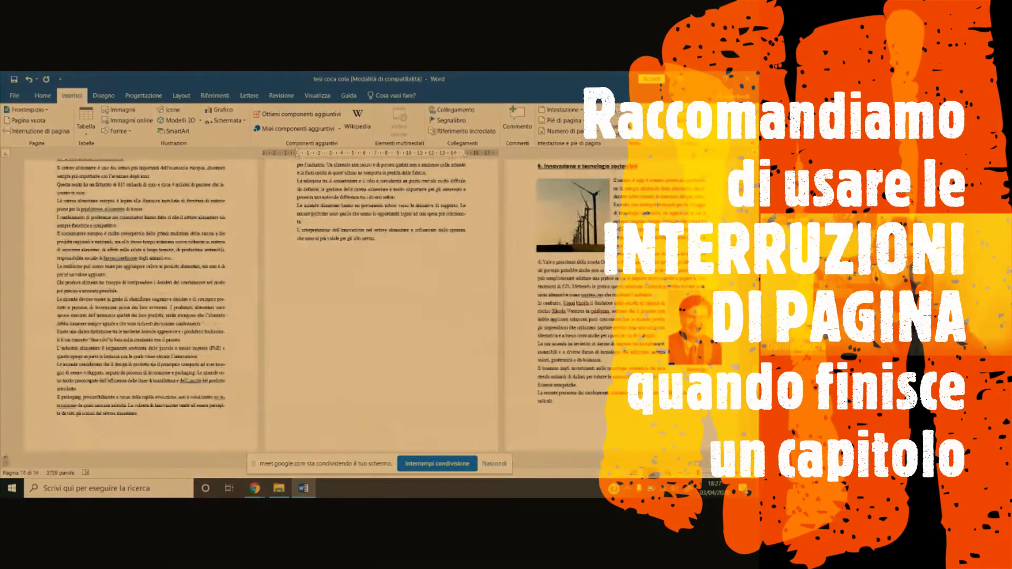
scroll(369, 305, up, 20)
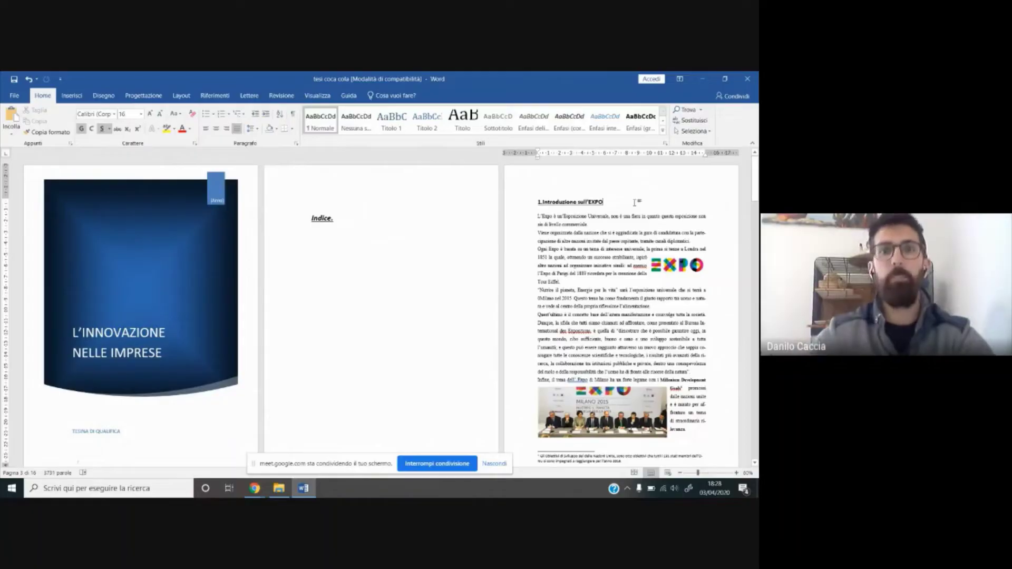
Step: Remove the "1." numbering from the "Introduzione sull'EXPO" chapter heading
click(521, 207)
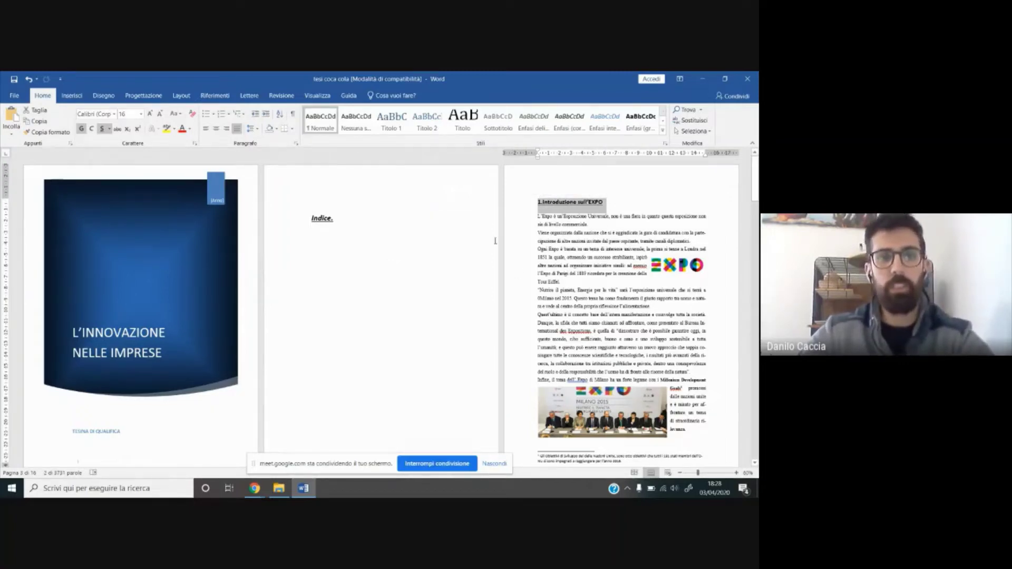
scroll(495, 241, up, 4)
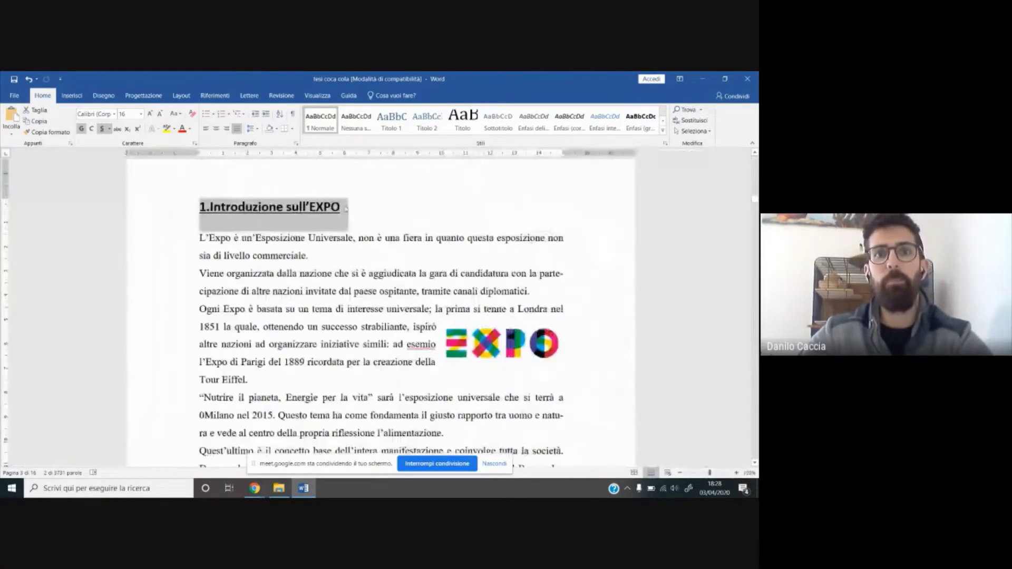
scroll(221, 211, up, 3)
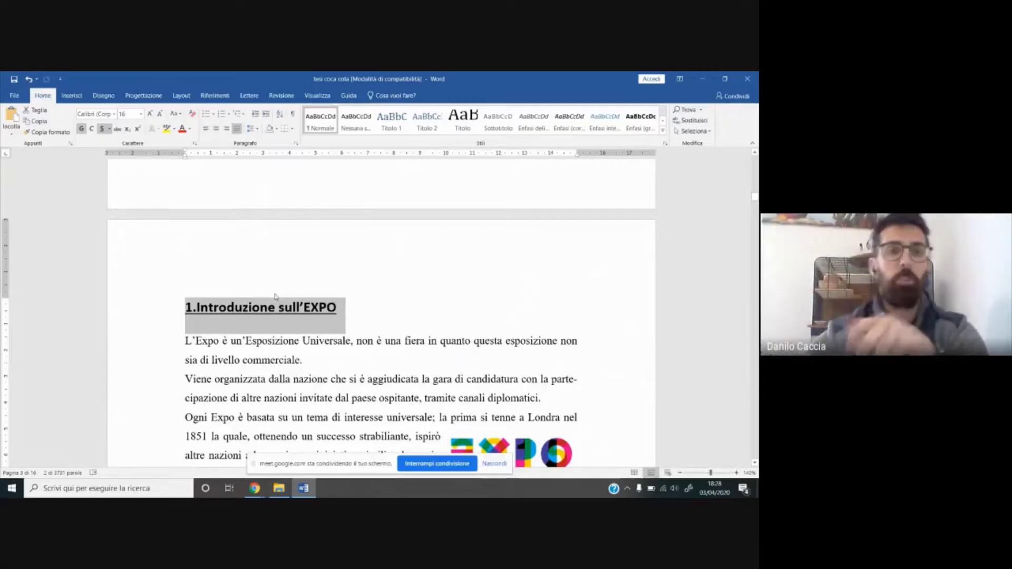
click(194, 307)
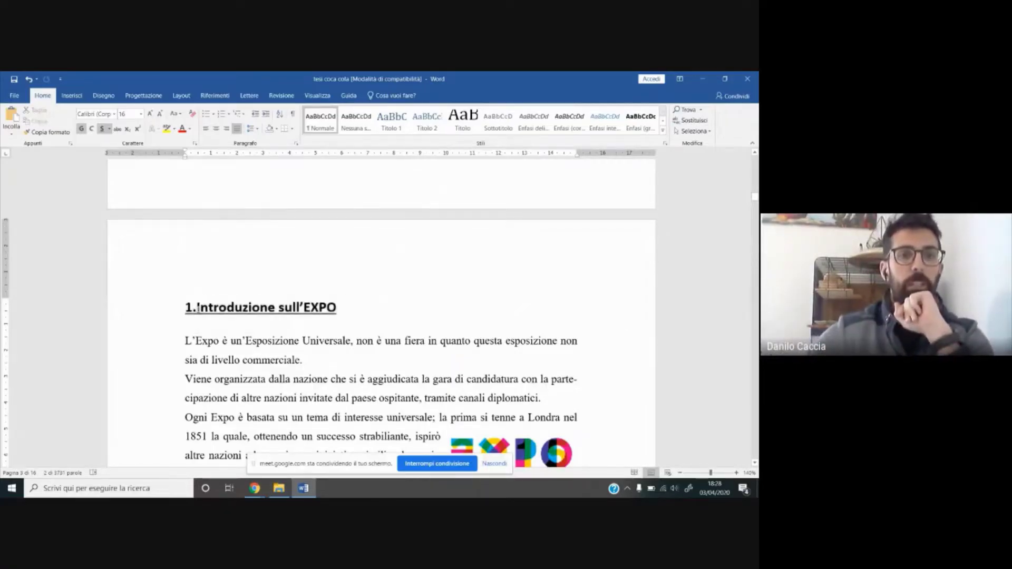
key(ctrl+z)
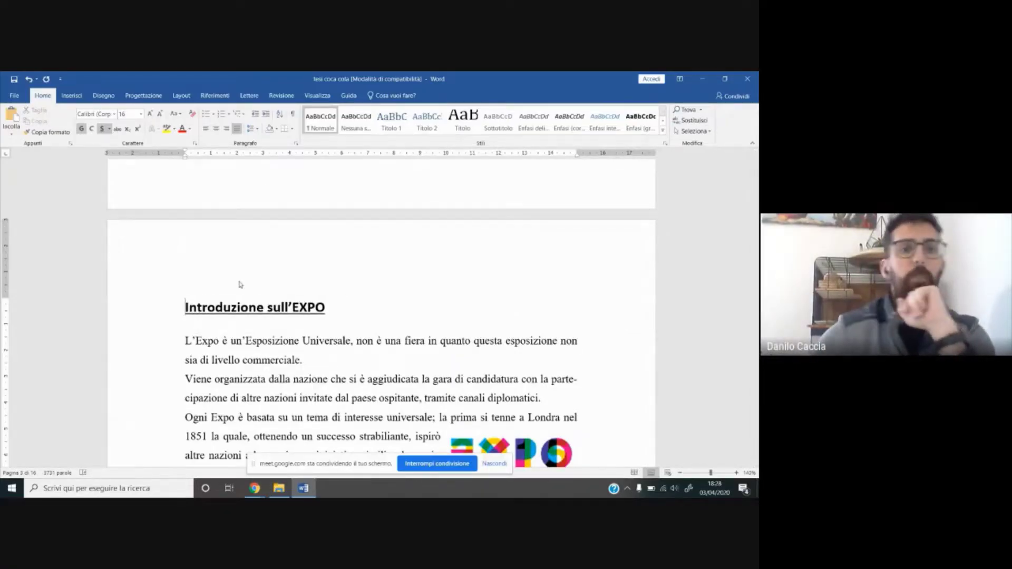
Step: Format the "Introduzione sull'EXPO" heading in red, size 22, with the Algerian font
click(132, 299)
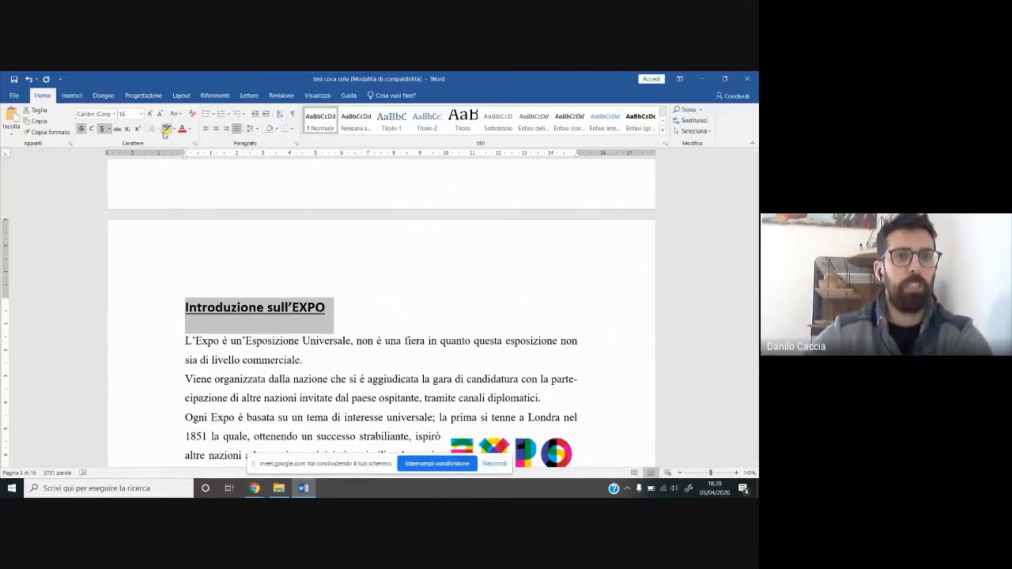
click(181, 128)
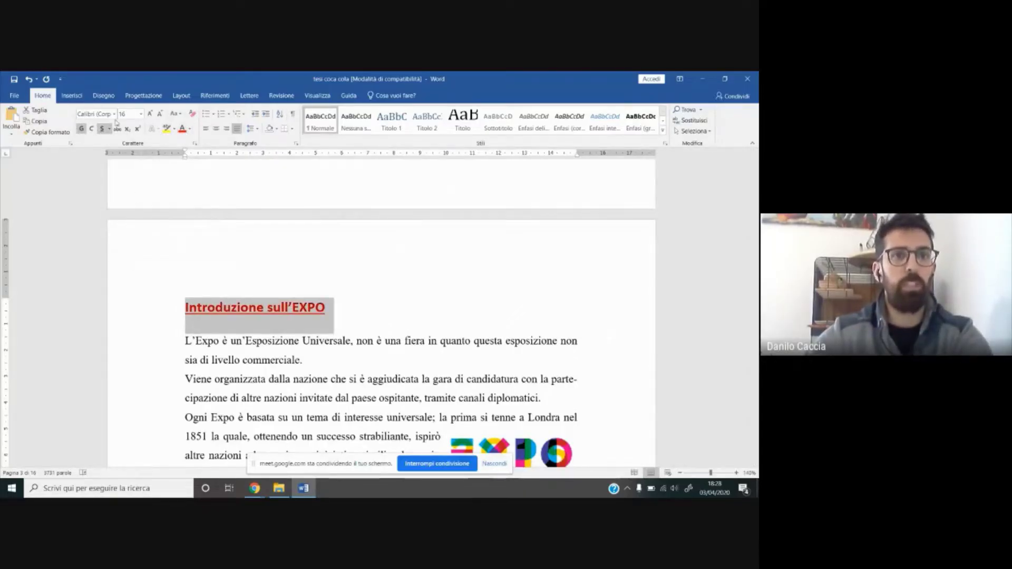
click(141, 114)
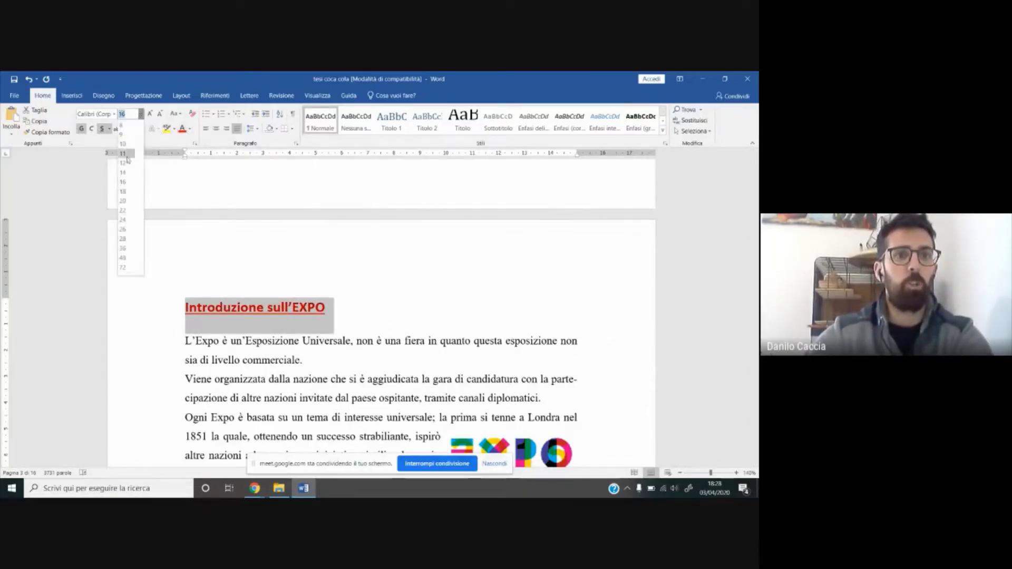
click(127, 211)
click(114, 114)
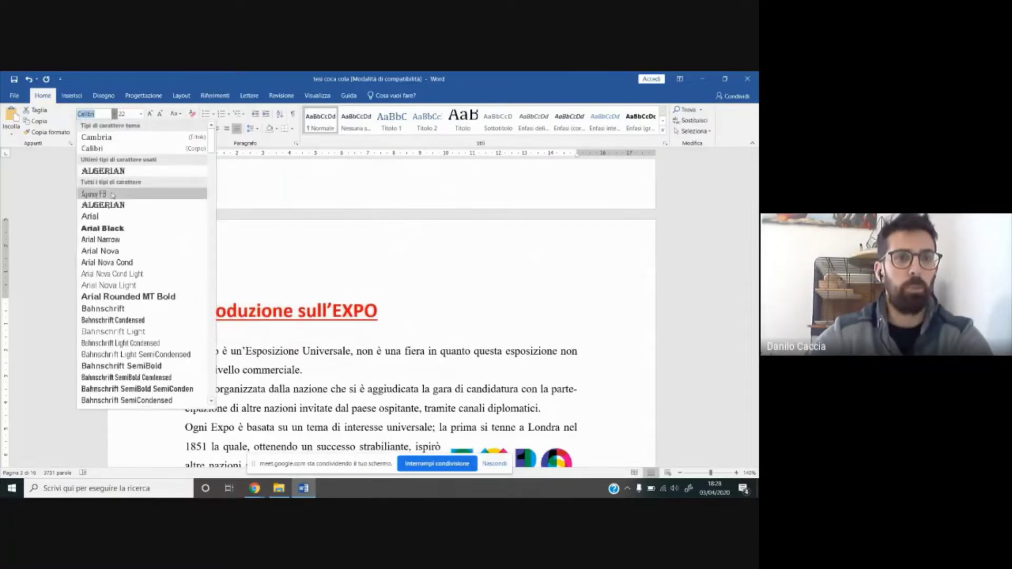
click(100, 203)
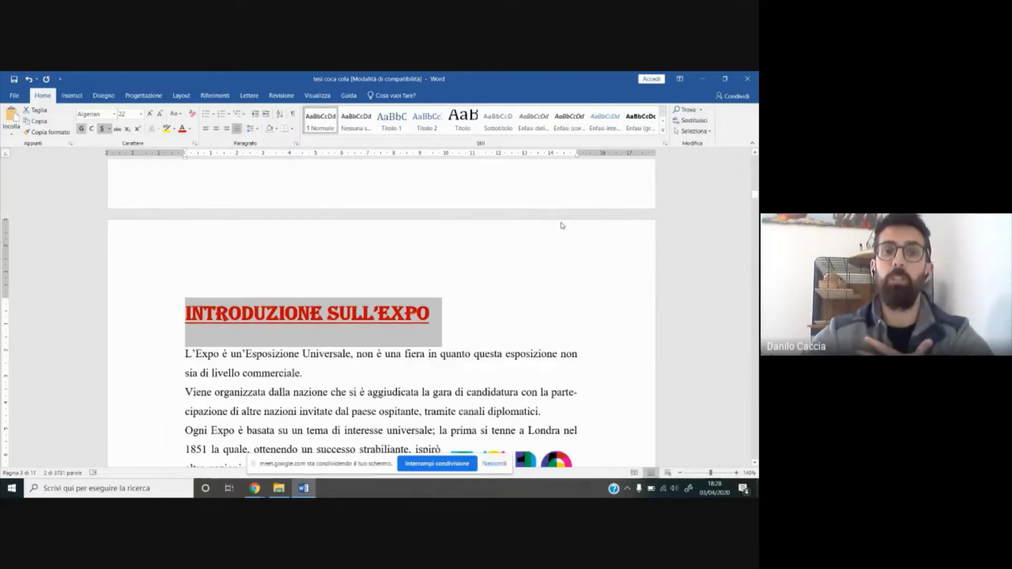
Step: Create a new paragraph style from the "Introduzione sull'EXPO" heading's formatting and give it a person's first name
click(663, 131)
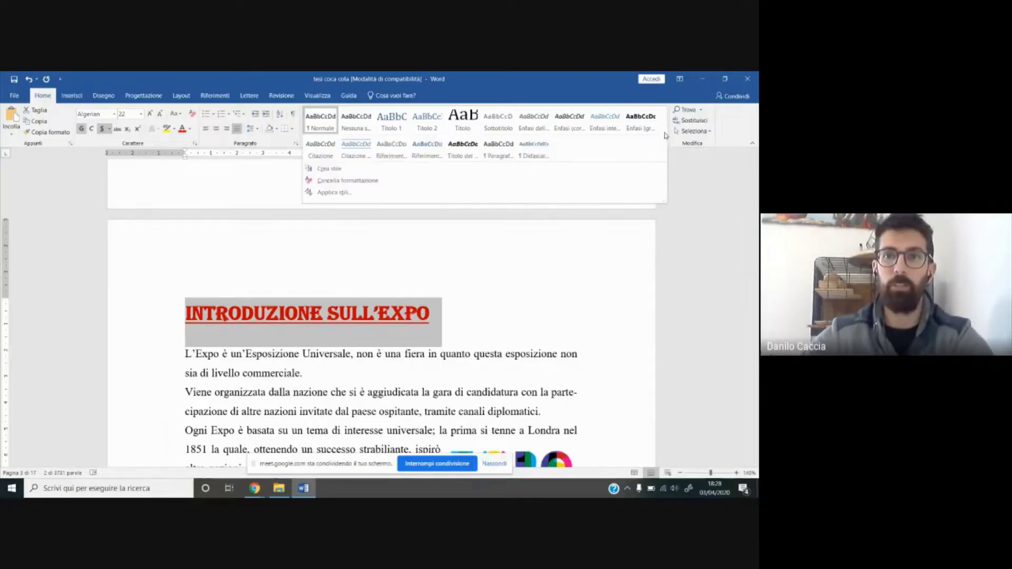
click(329, 168)
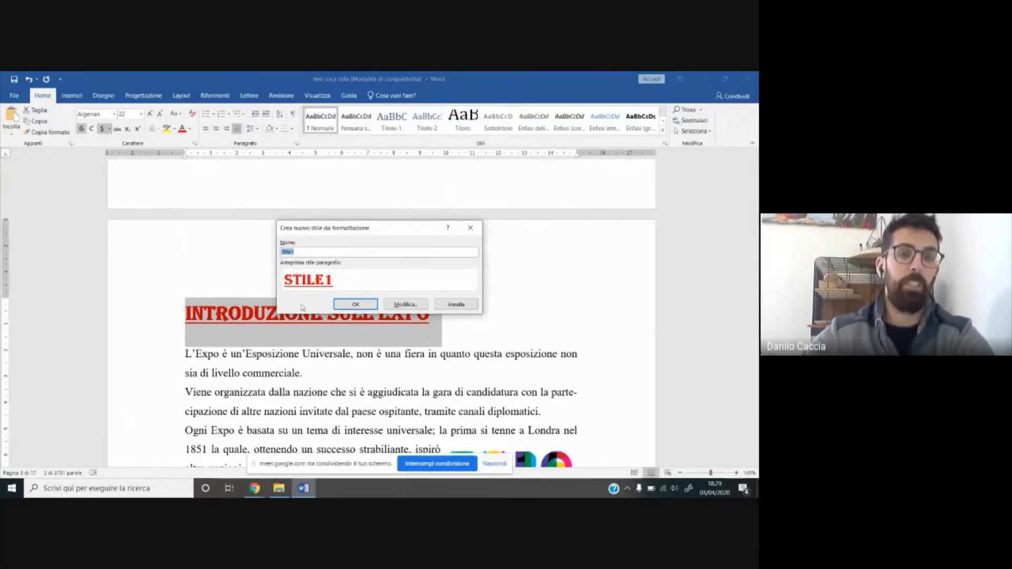
text(I)
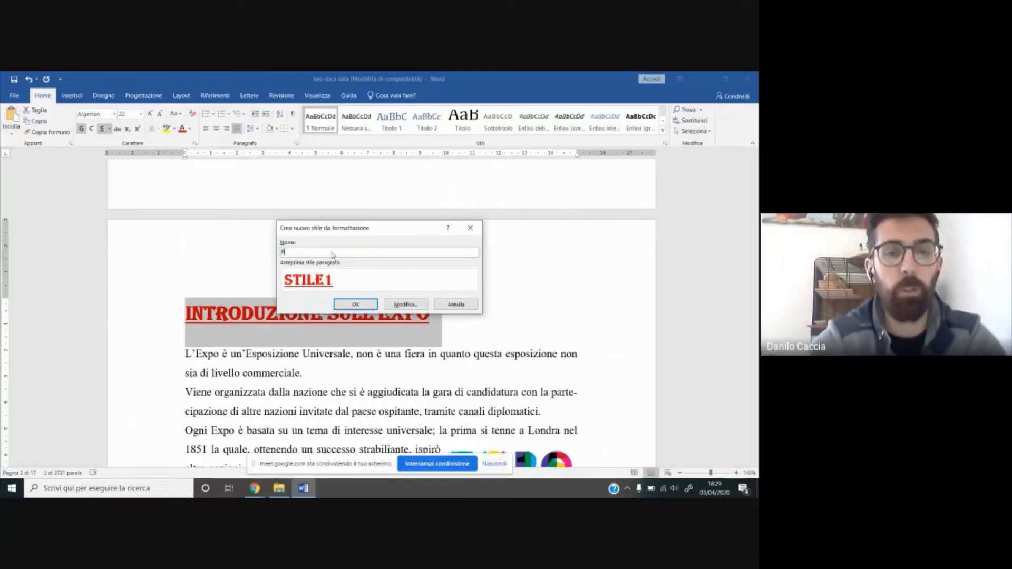
text(hilip)
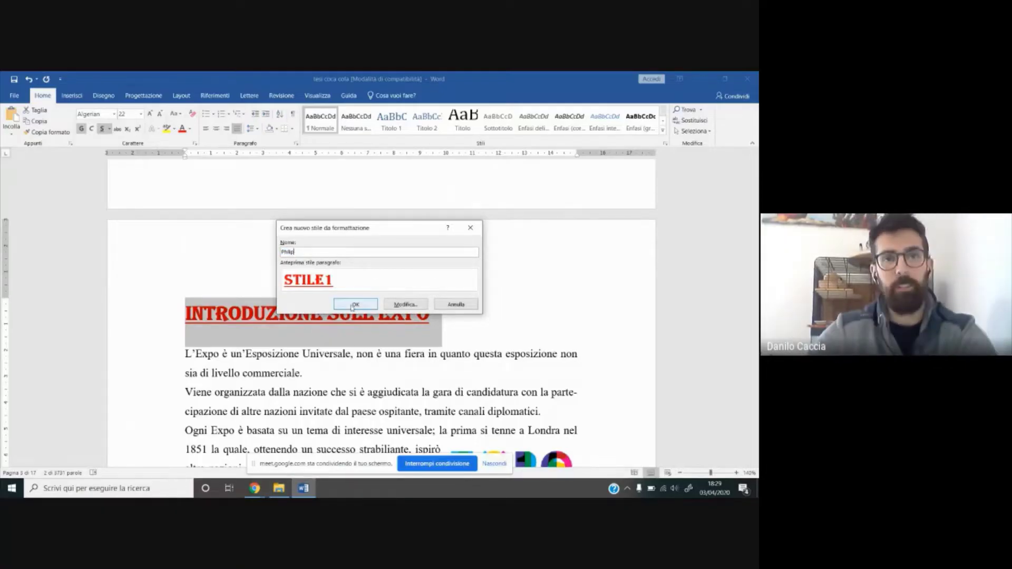
click(354, 304)
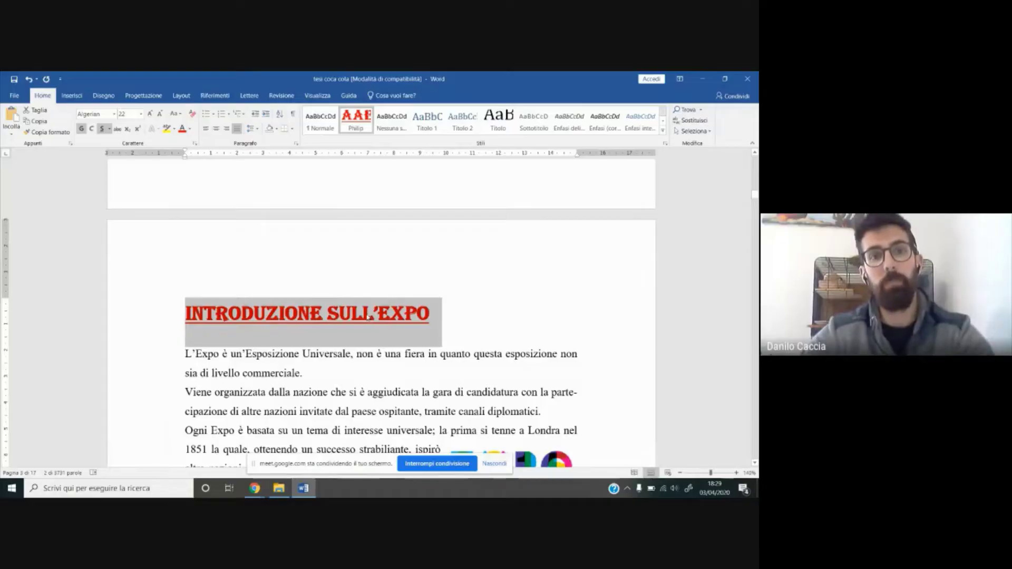
Step: Apply the custom red Algerian style to the "2 . L'innovazione nei secoli" chapter heading
scroll(332, 349, down, 4)
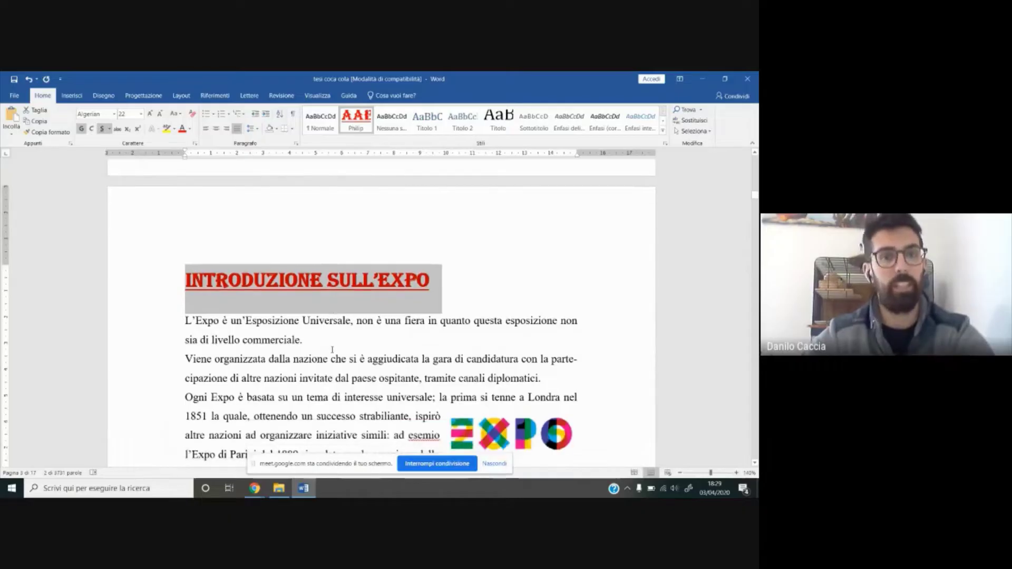
scroll(336, 340, down, 10)
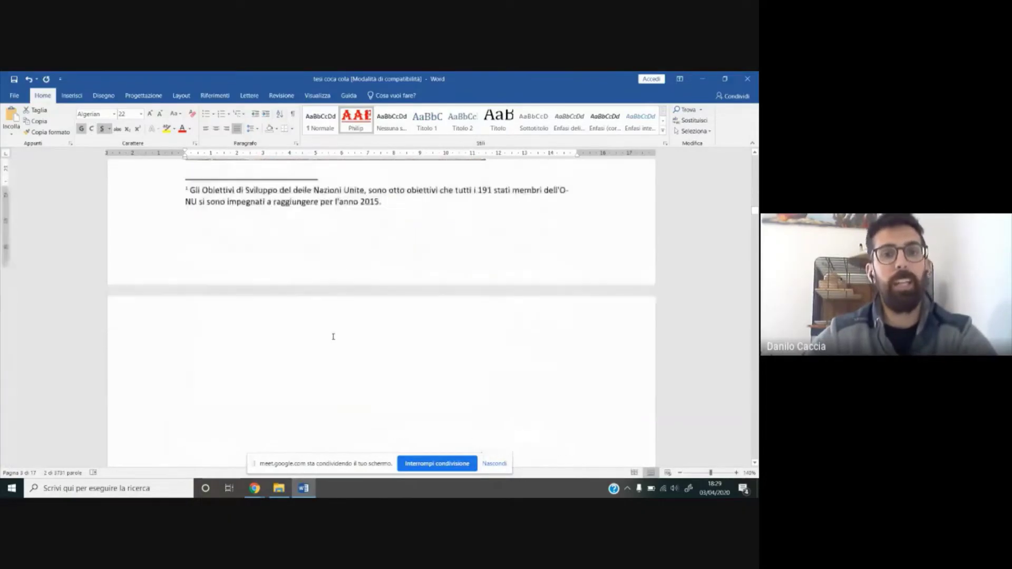
scroll(333, 336, down, 20)
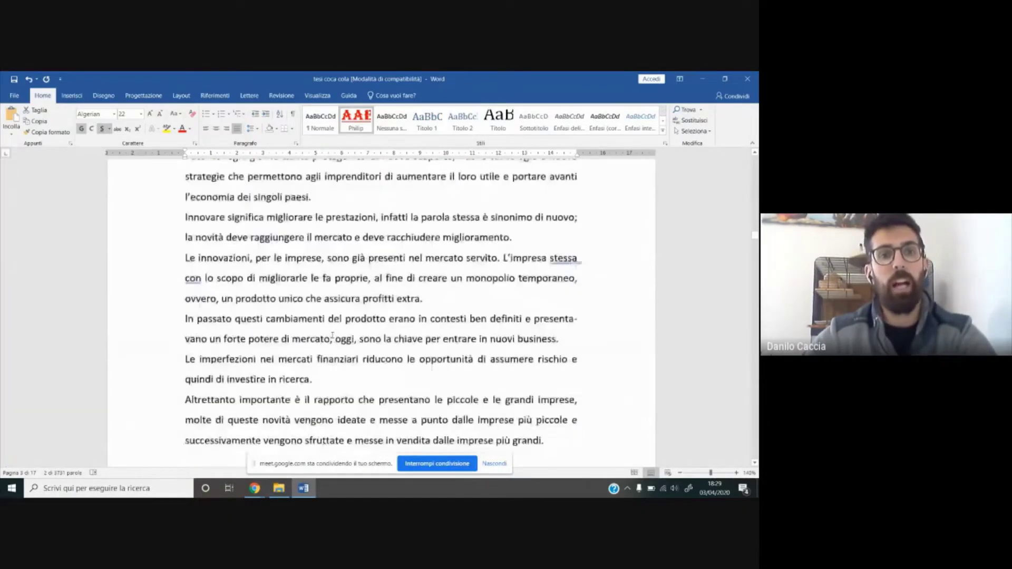
scroll(122, 268, down, 1)
click(136, 247)
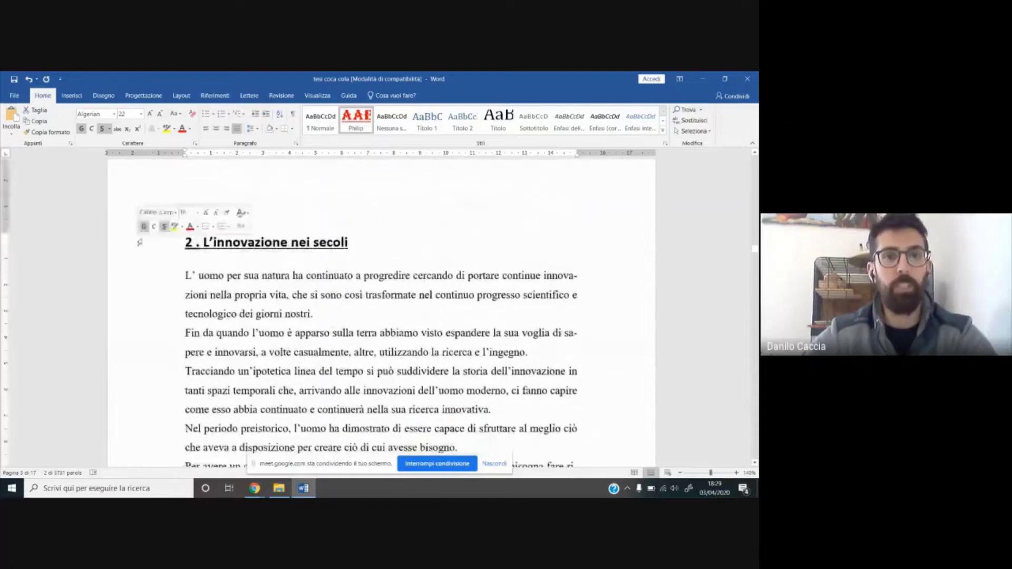
click(356, 124)
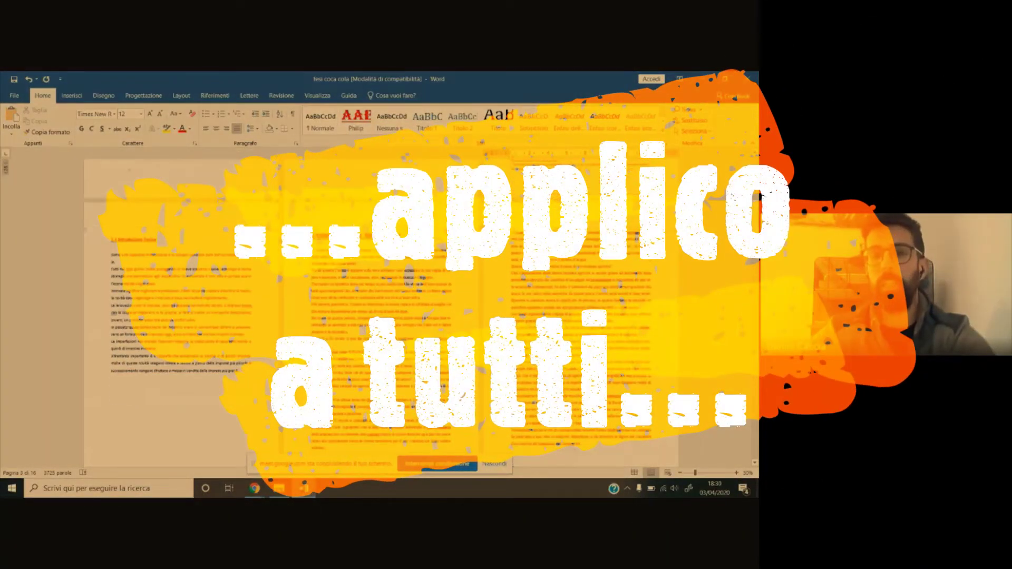
Step: Review the chapter headings throughout the document to check that the custom style is applied
scroll(379, 311, down, 5)
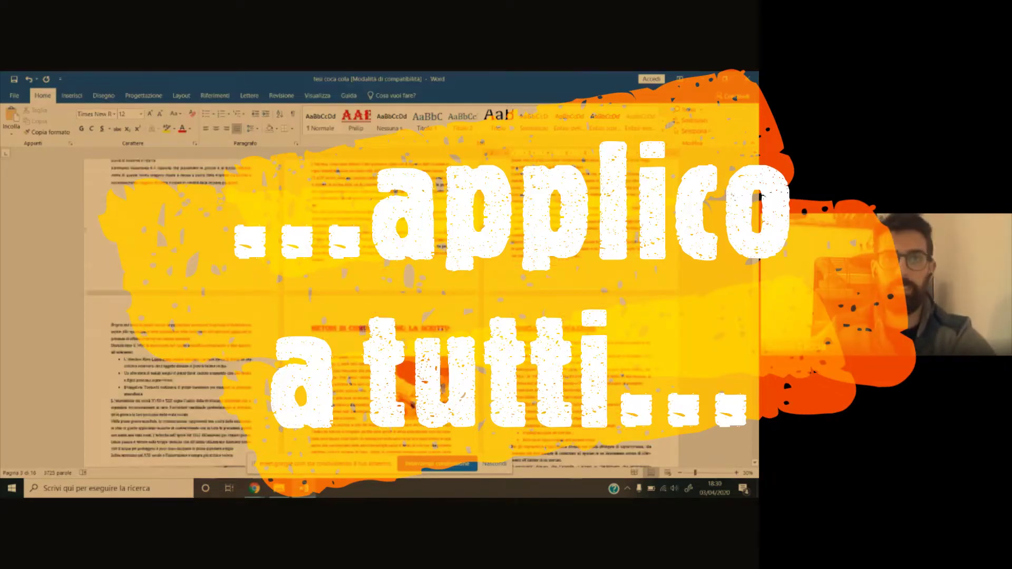
scroll(412, 330, down, 2)
scroll(412, 330, down, 3)
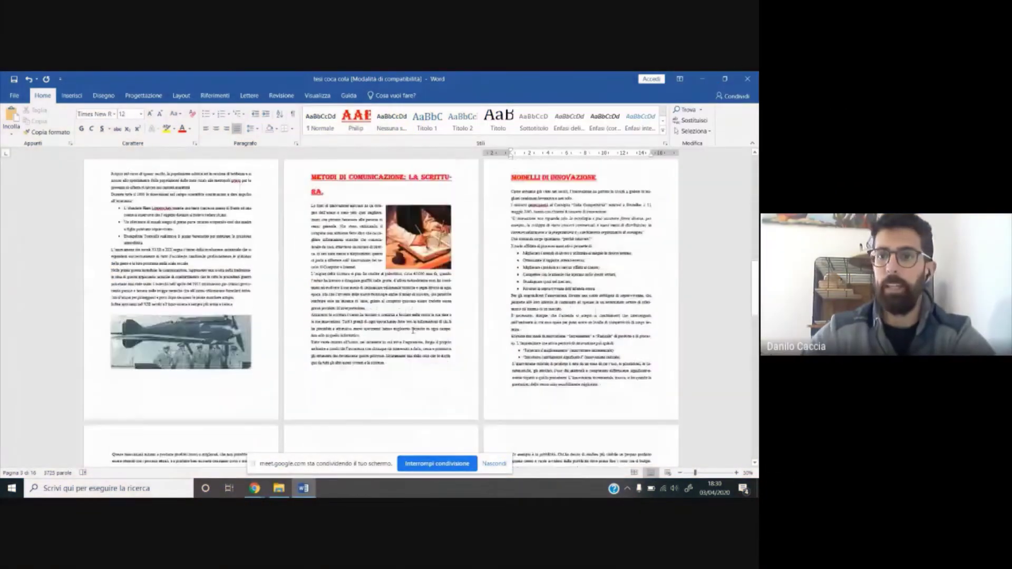
drag(755, 295, 755, 256)
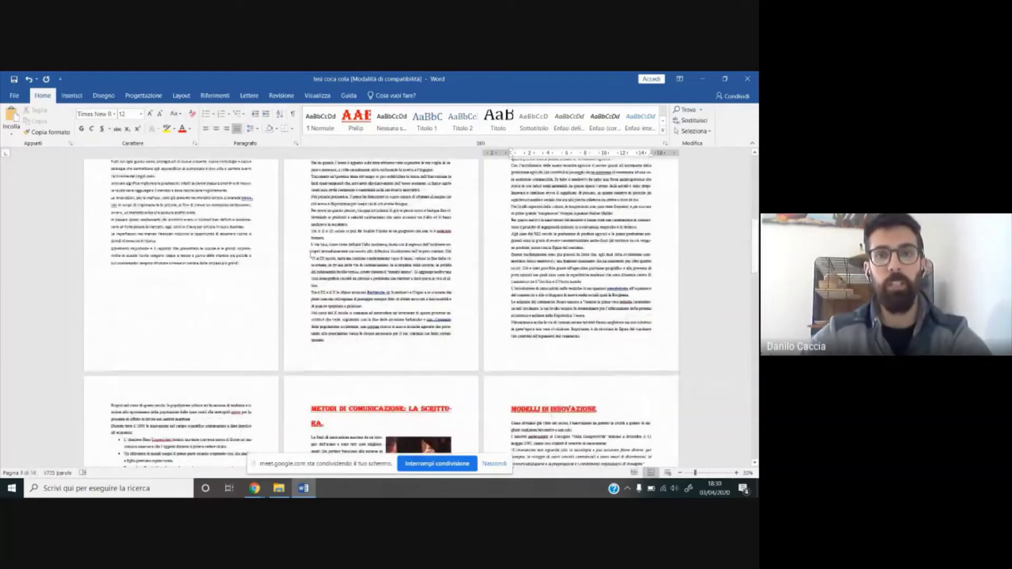
scroll(393, 268, up, 6)
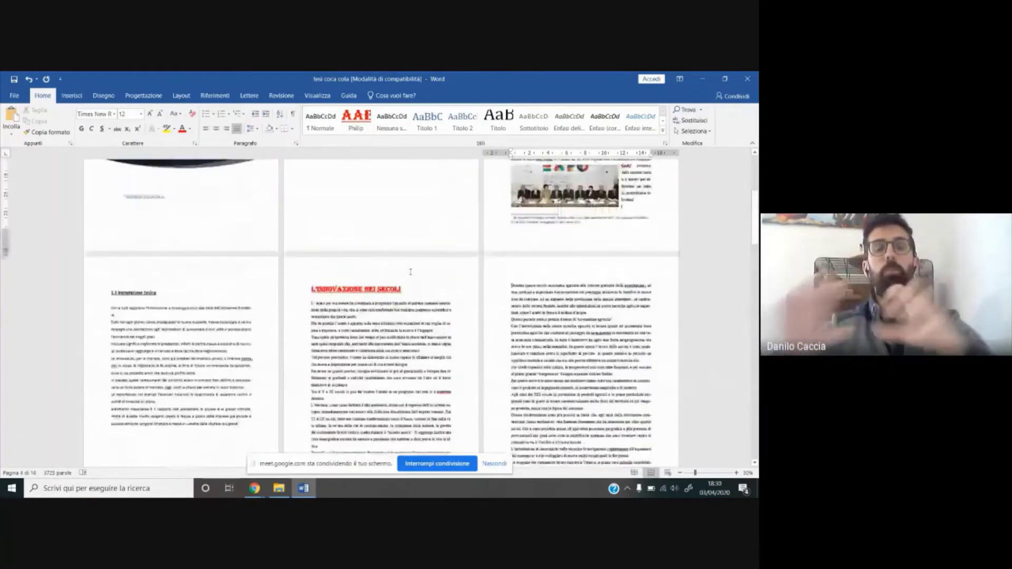
scroll(393, 277, up, 3)
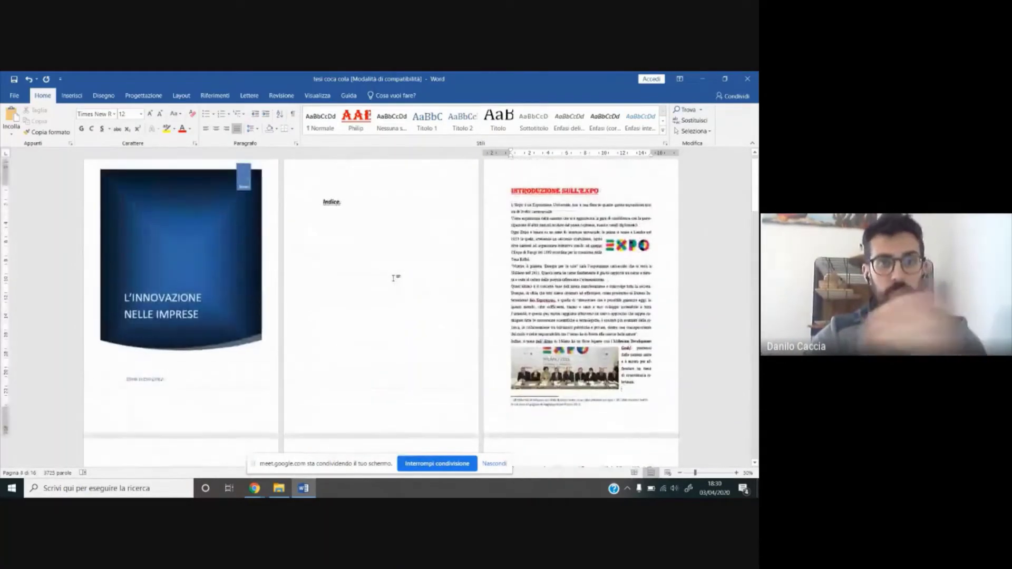
Step: Apply the custom red Algerian style to the "Indice" heading and delete its trailing period
scroll(312, 194, down, 1)
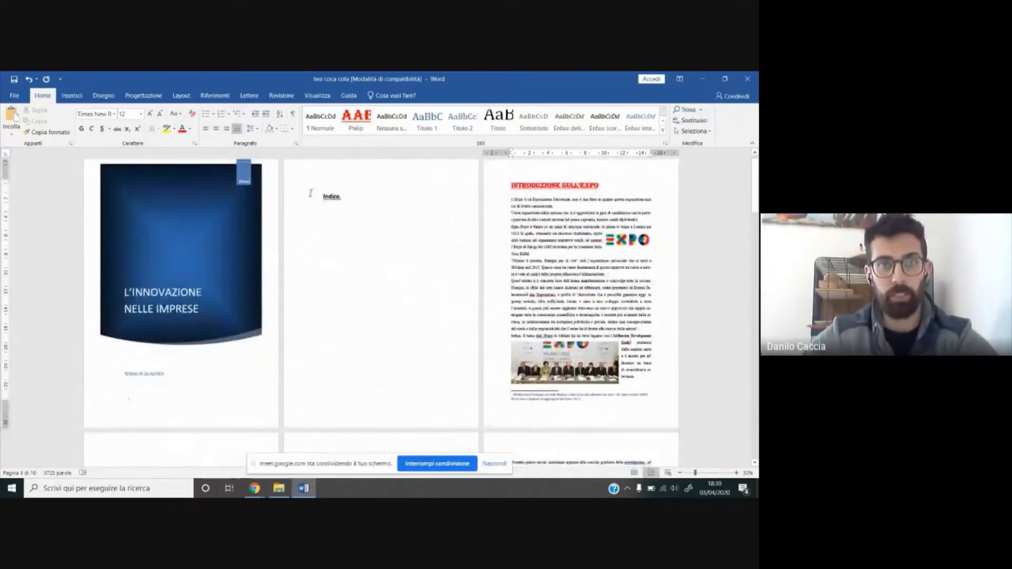
click(349, 196)
click(356, 118)
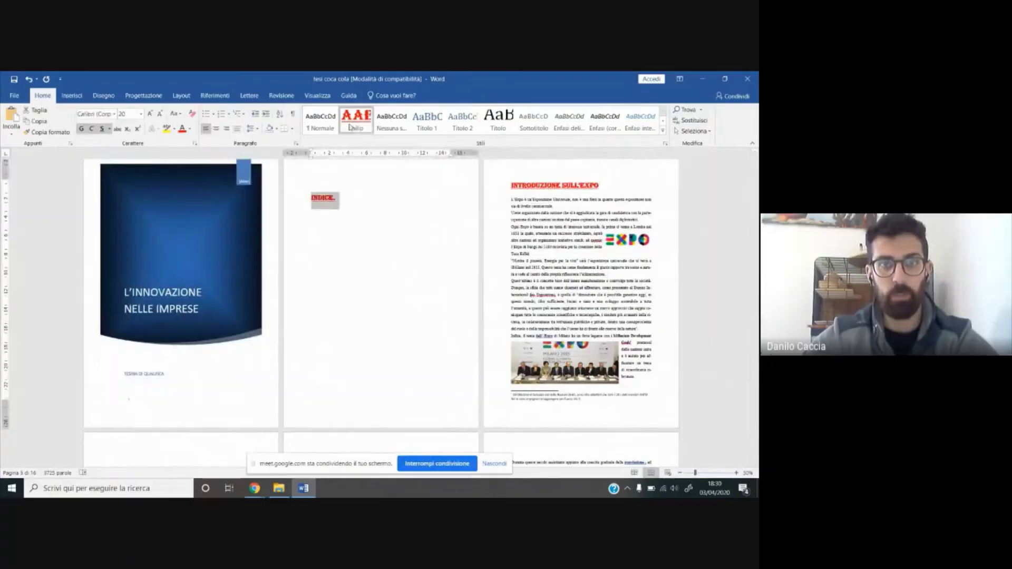
click(346, 200)
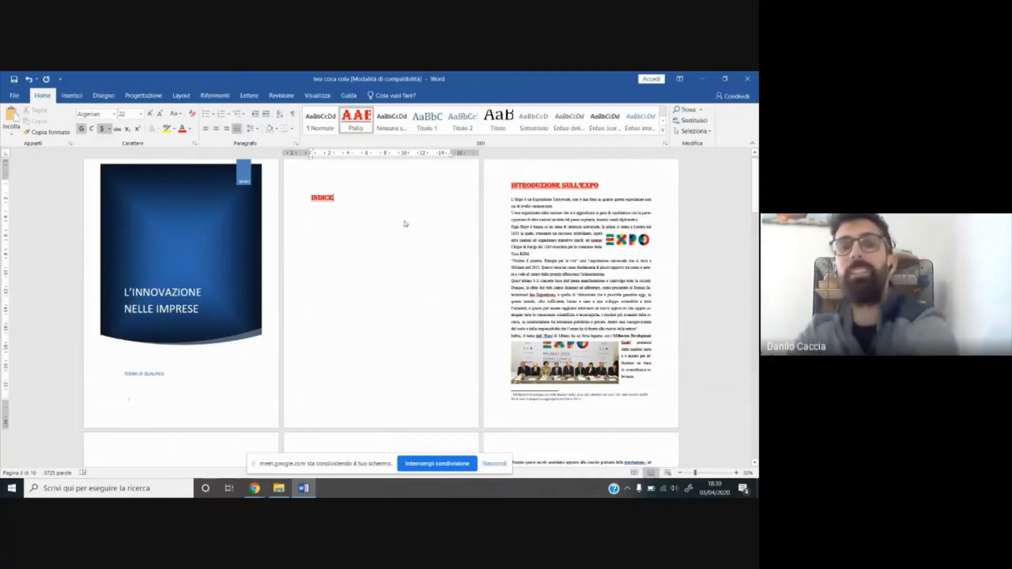
Step: Remove the "1.1" numbering from the "Introduzione Tesina" subheading
scroll(404, 220, down, 3)
scroll(294, 301, down, 2)
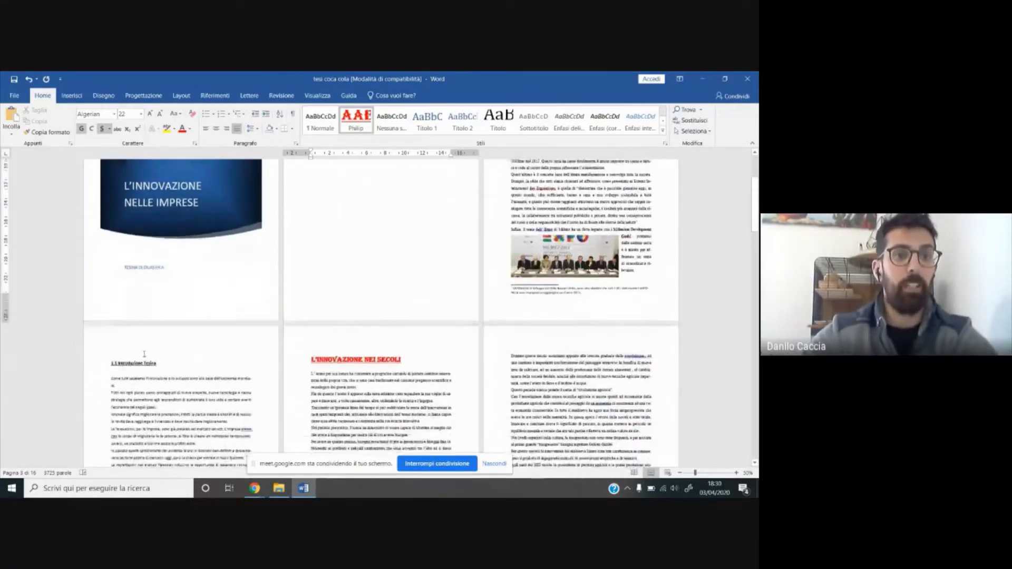
click(109, 363)
key(Delete)
key(Delete)
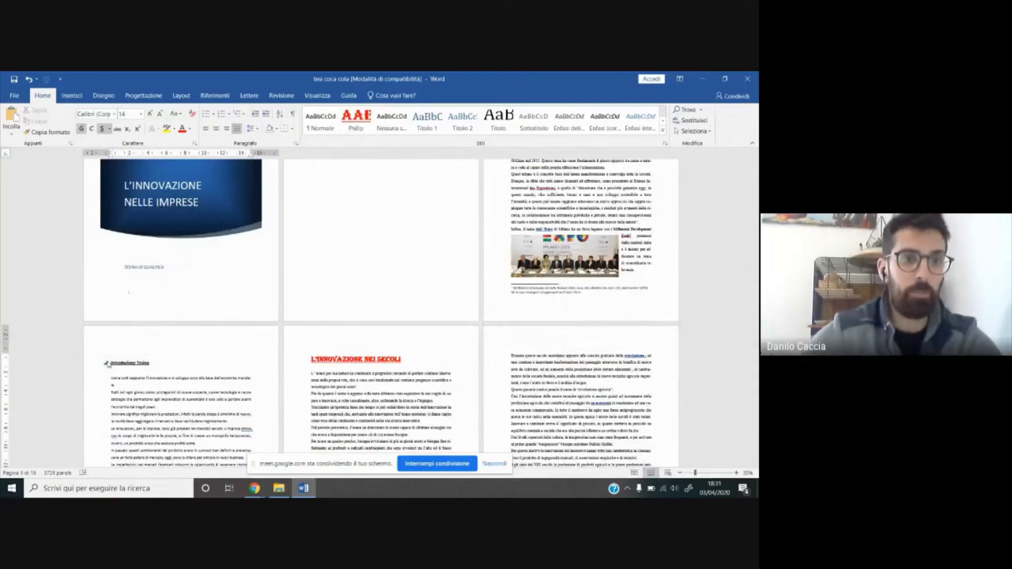
scroll(126, 352, down, 3)
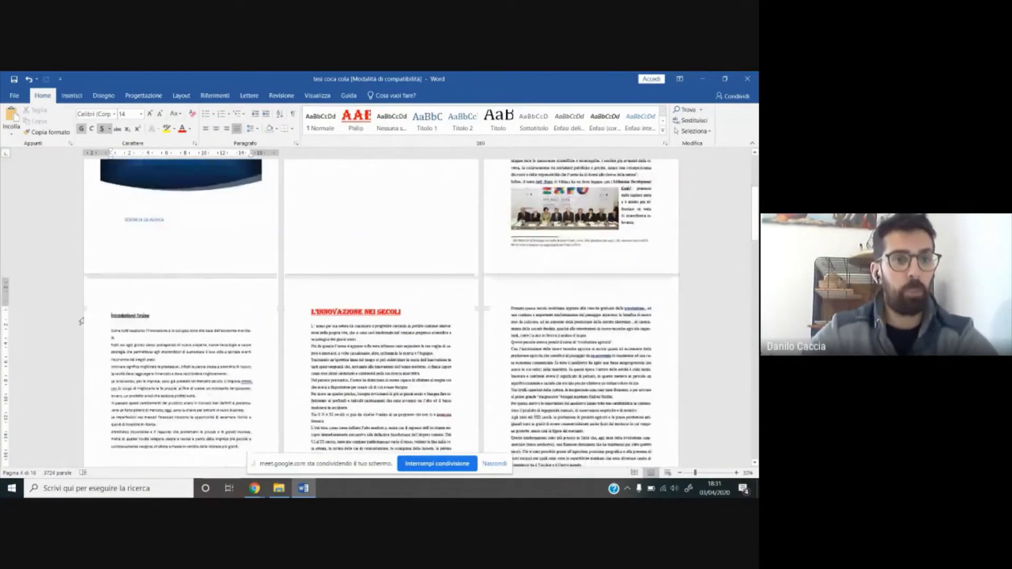
Step: Apply the Titolo 2 style to the "Introduzione Tesina" subheading
triple_click(130, 315)
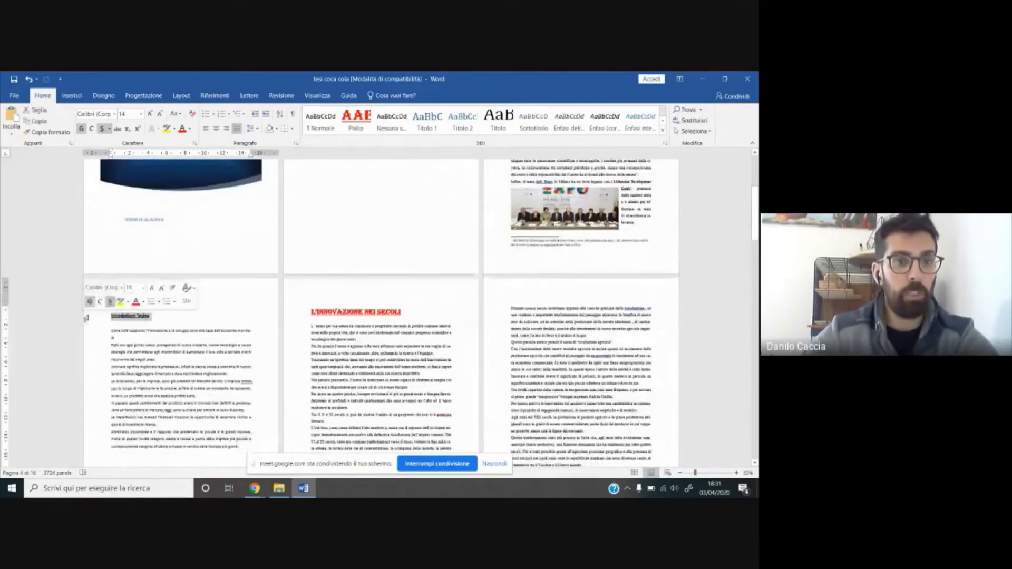
click(463, 120)
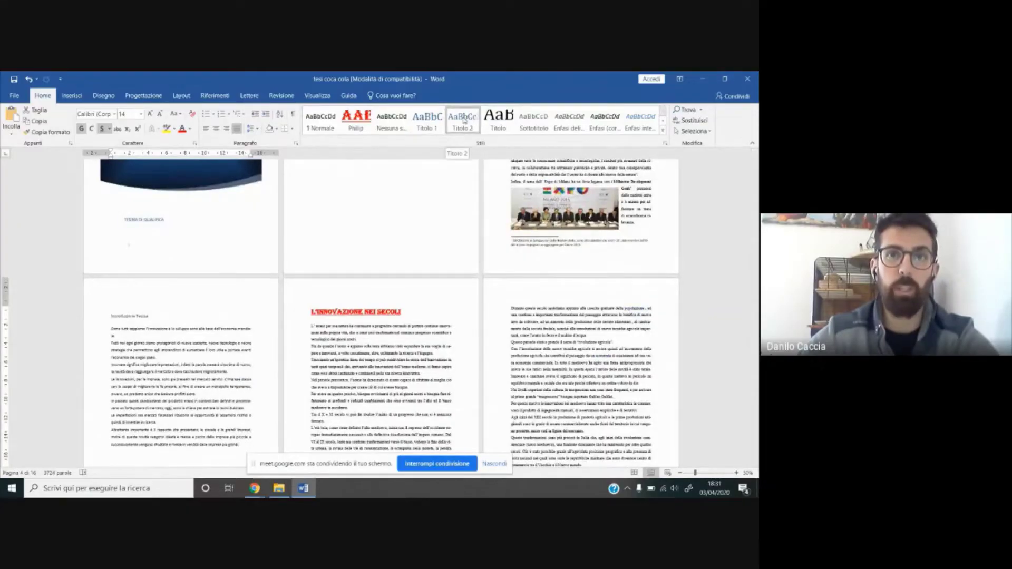
click(463, 120)
Step: Open the settings for a custom table of contents on the empty line below the "Indice" heading
scroll(373, 225, up, 3)
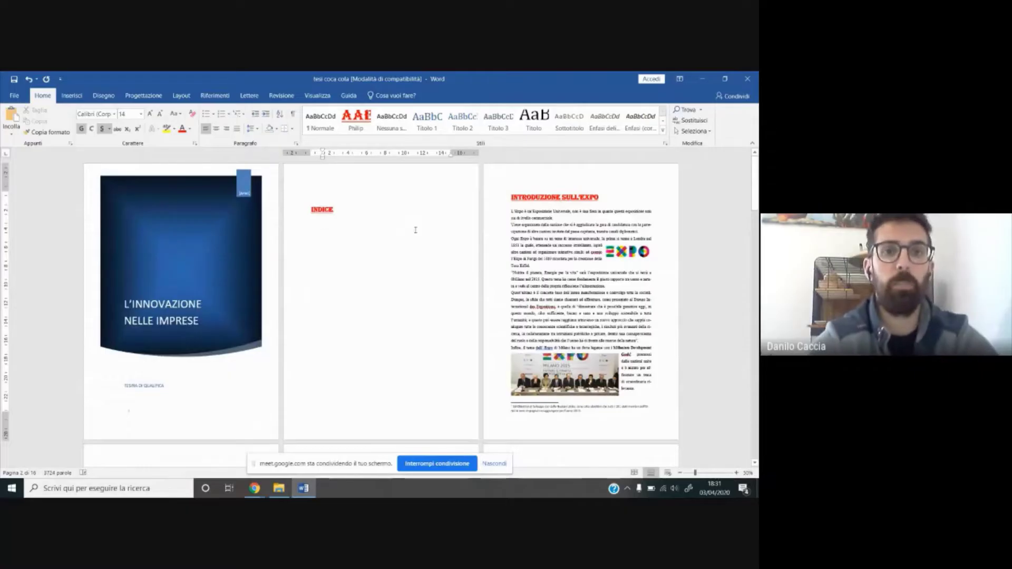
click(415, 229)
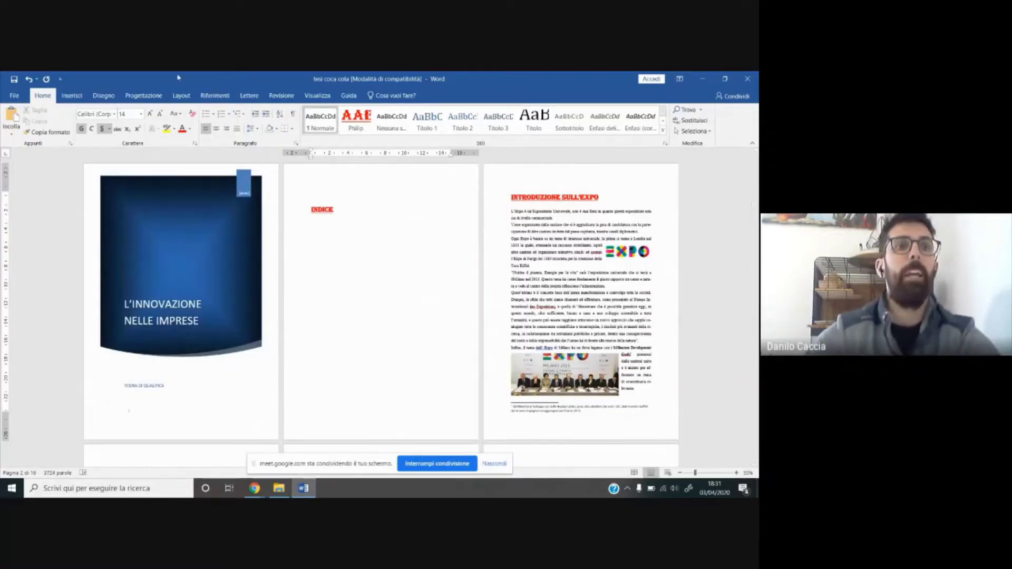
click(204, 95)
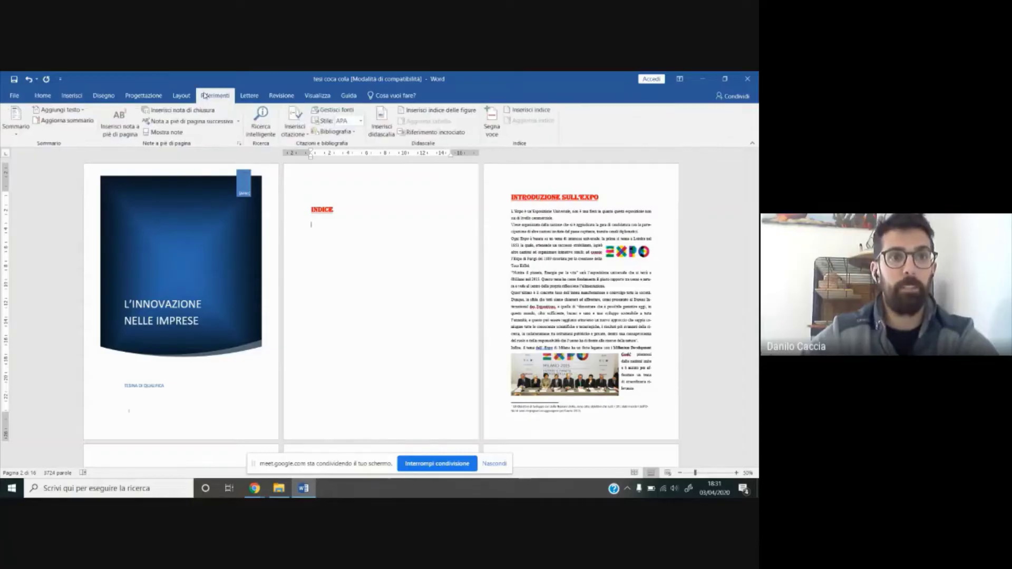
click(9, 133)
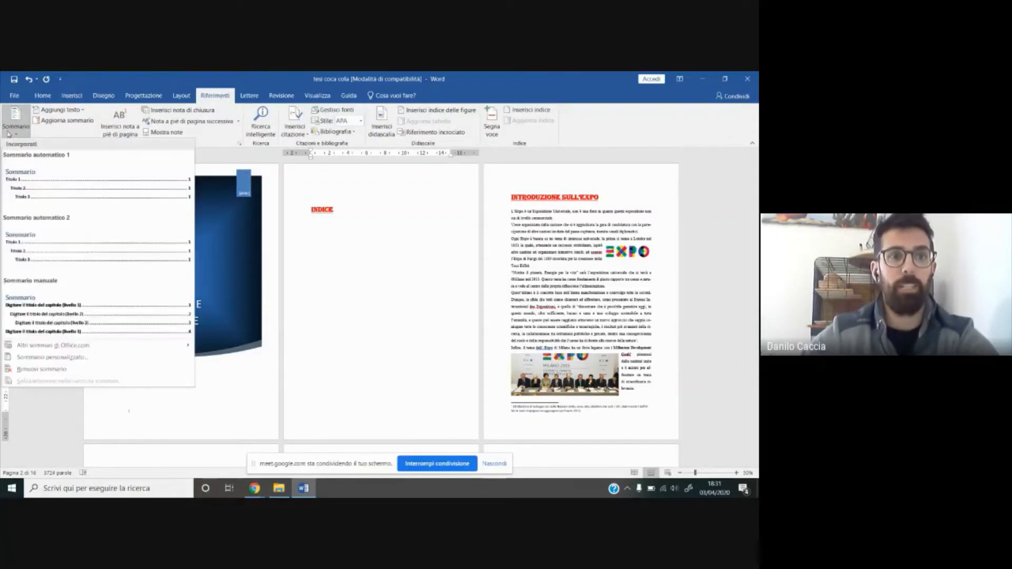
click(56, 359)
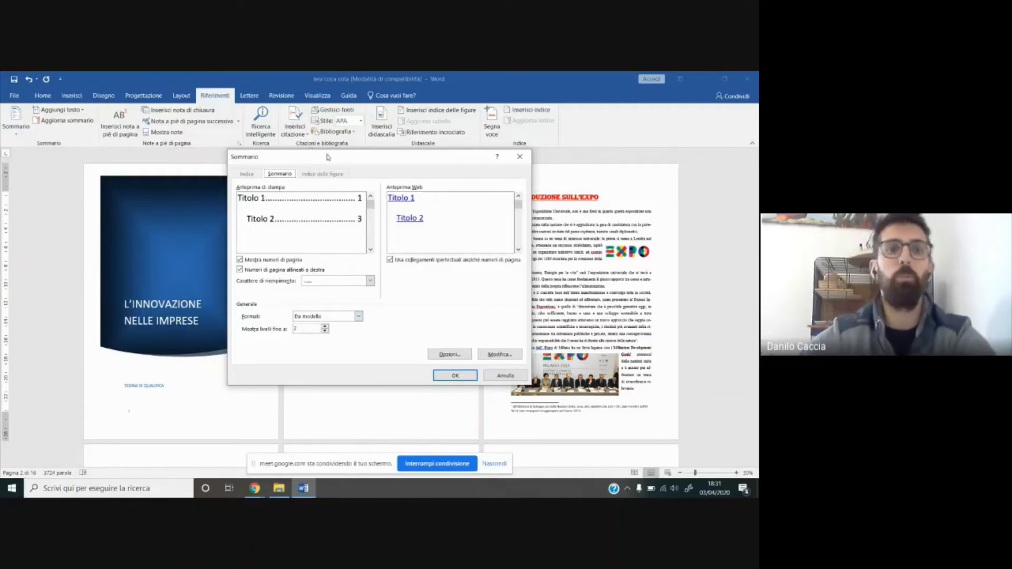
Step: Preview the Classico format for the table of contents and return to the Da modello format
click(348, 319)
click(316, 329)
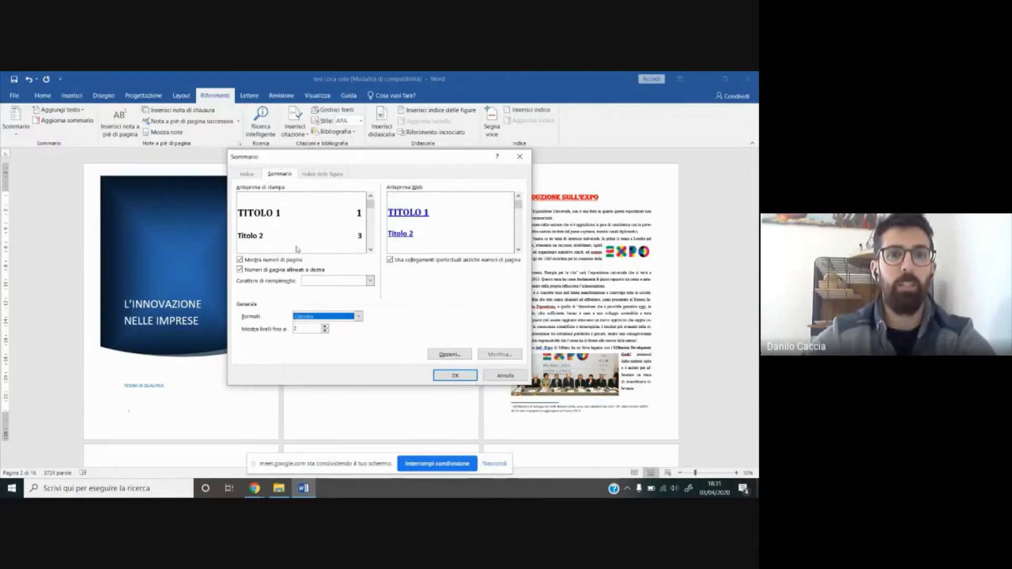
click(348, 320)
click(317, 323)
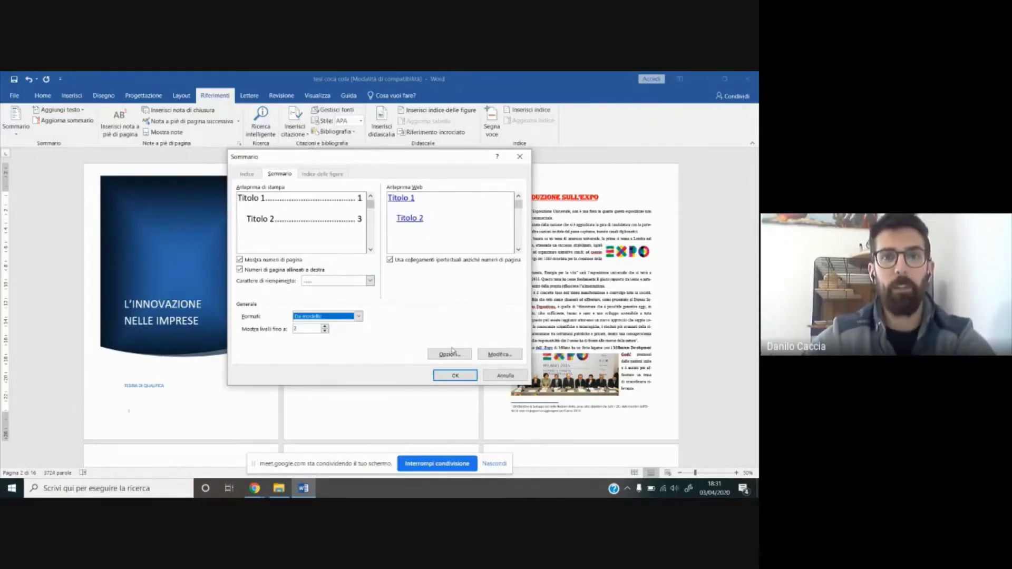
Step: In the table of contents options, assign level 1 to the custom red Algerian style
click(451, 355)
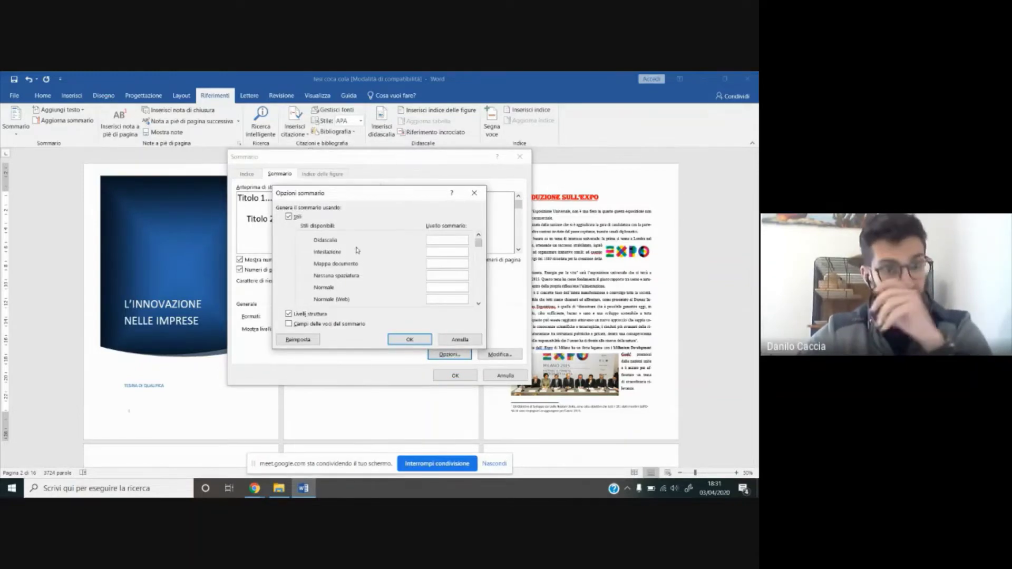
click(478, 304)
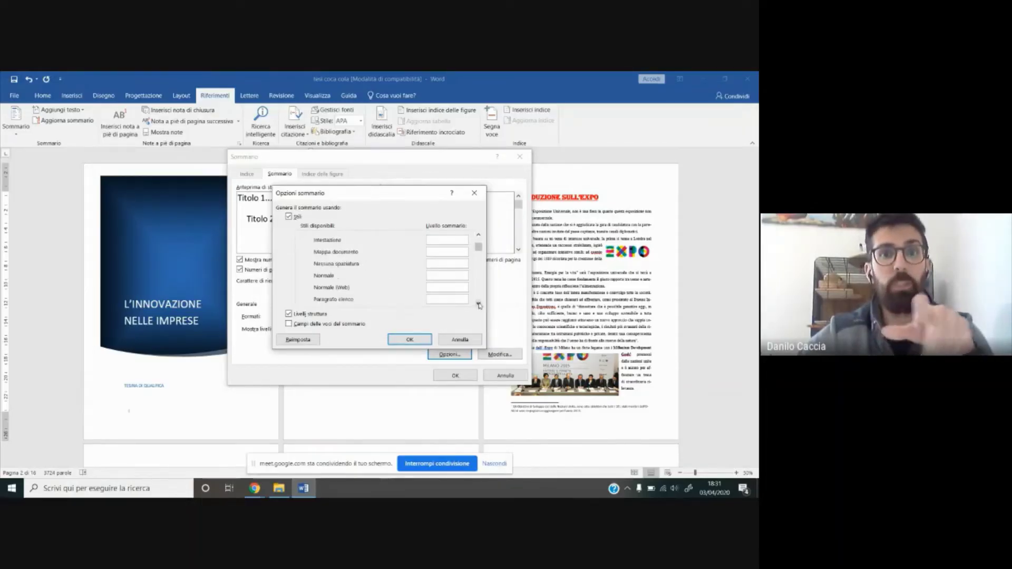
click(478, 304)
click(478, 305)
click(478, 305)
click(479, 304)
click(479, 304)
click(478, 304)
click(478, 304)
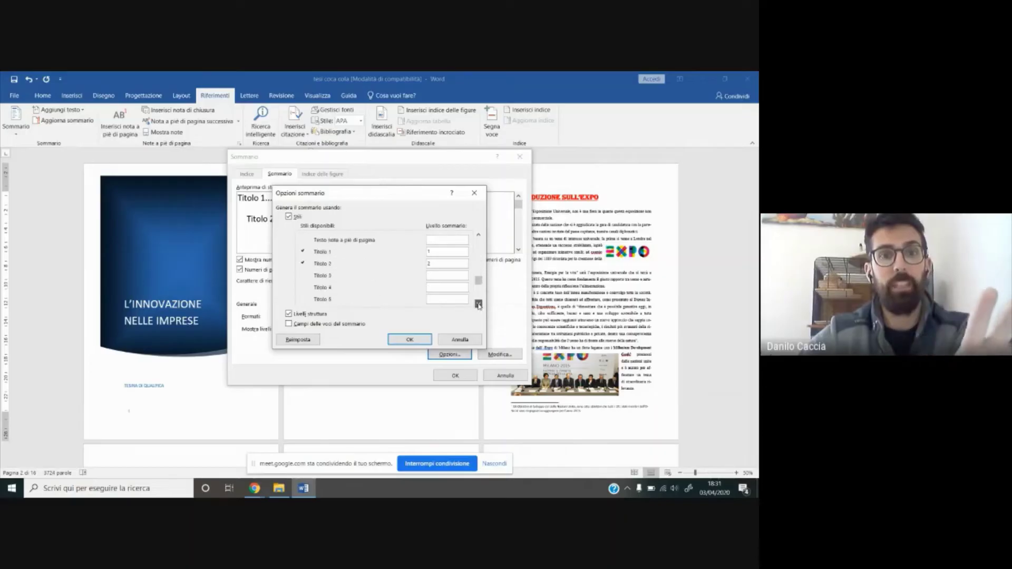
click(479, 304)
click(478, 305)
click(479, 304)
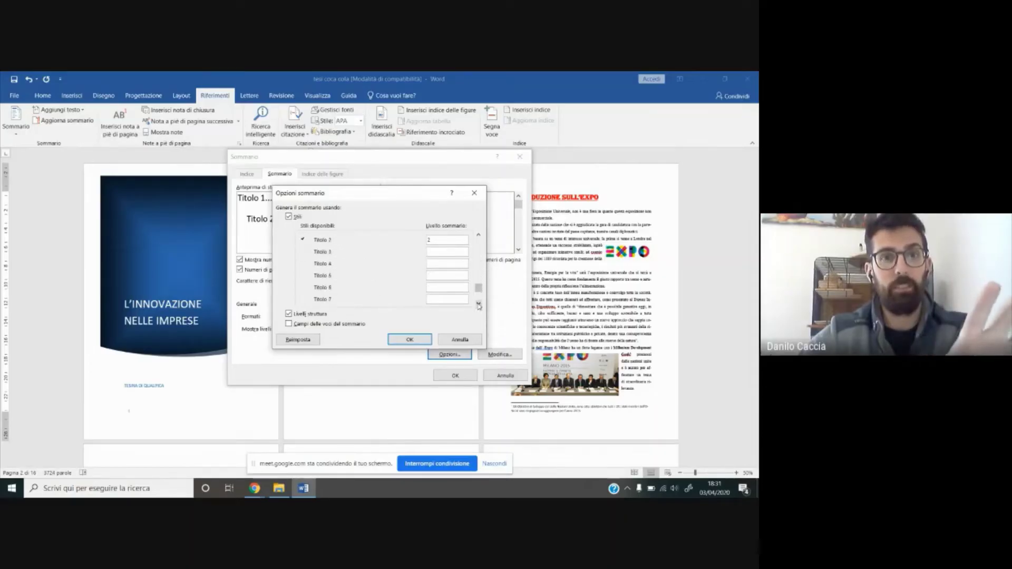
click(479, 236)
click(479, 235)
click(478, 236)
click(478, 235)
click(479, 236)
click(479, 235)
click(478, 235)
click(479, 236)
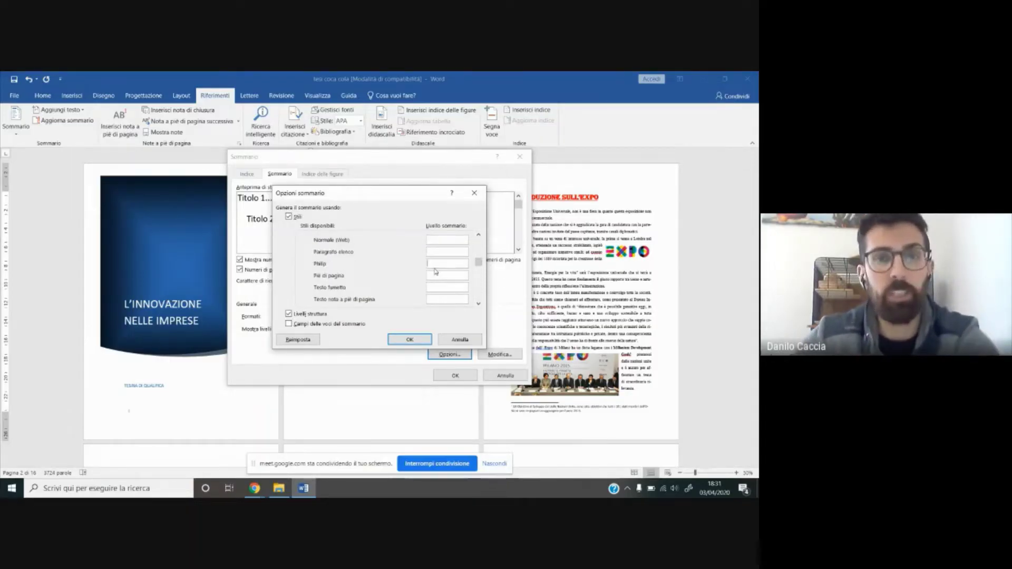
text(1)
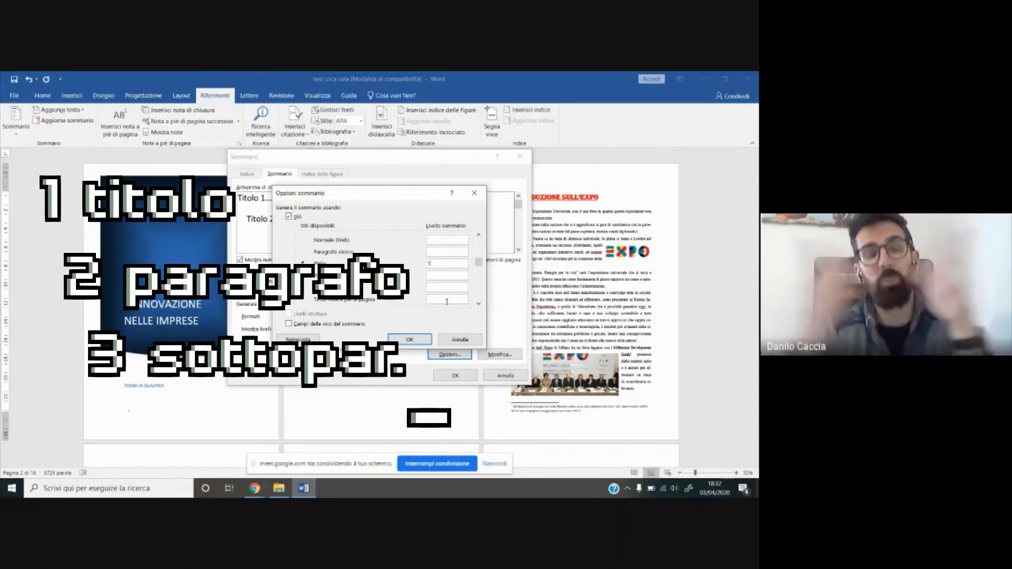
Step: Clear the level assigned to Titolo 1 and insert the table of contents below the "Indice" heading
click(478, 305)
click(478, 305)
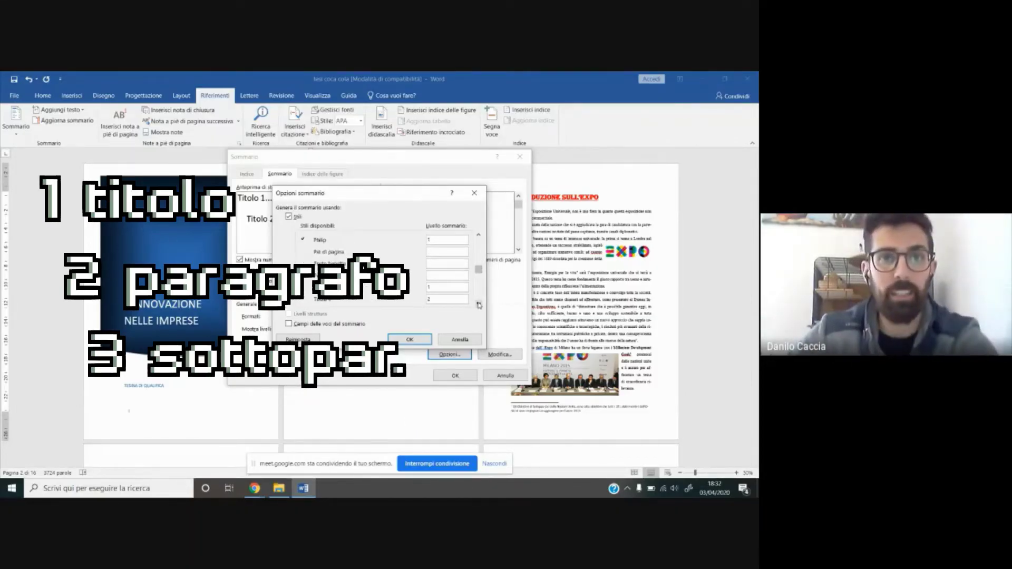
key(BackSpace)
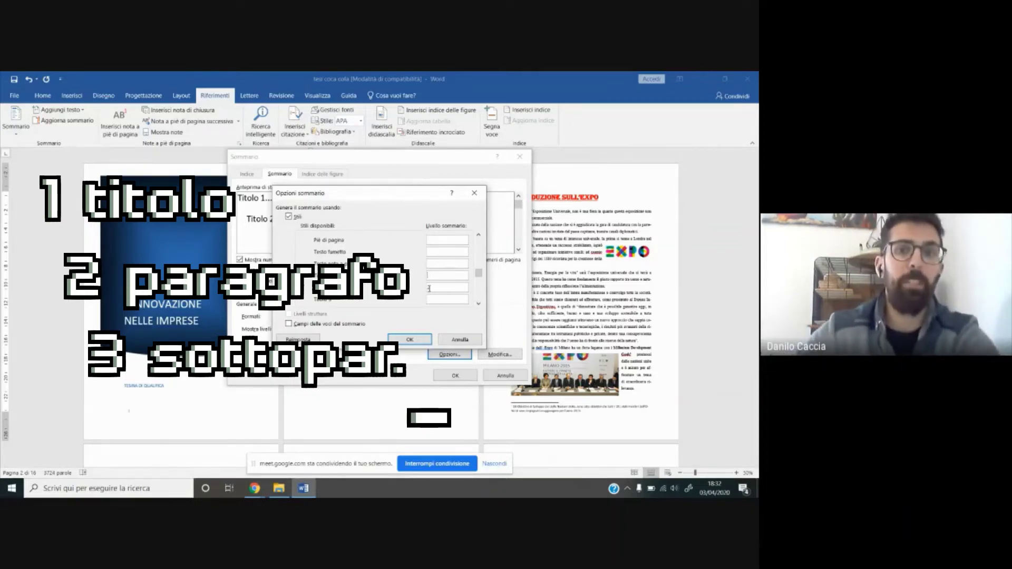
click(420, 340)
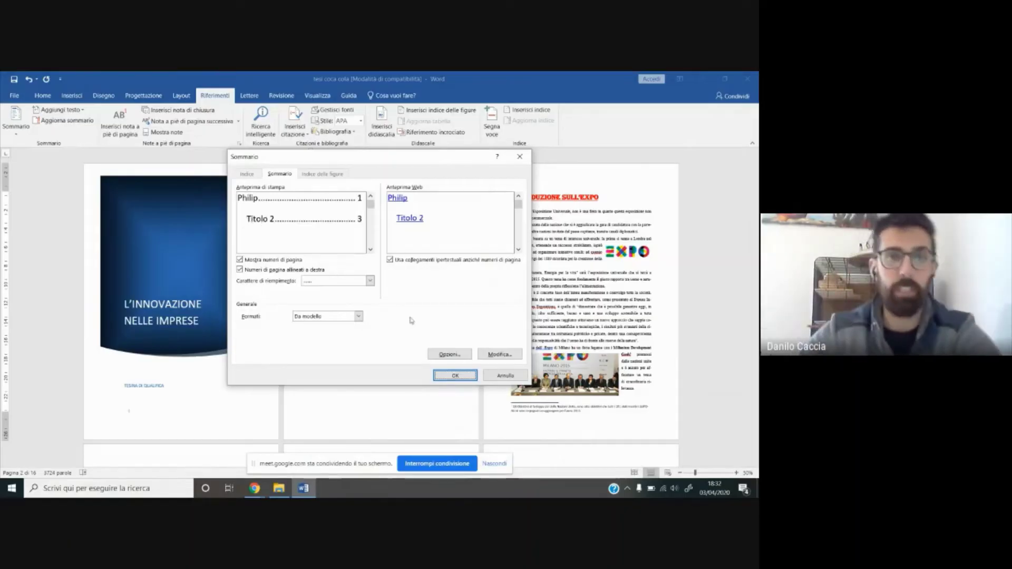
click(455, 375)
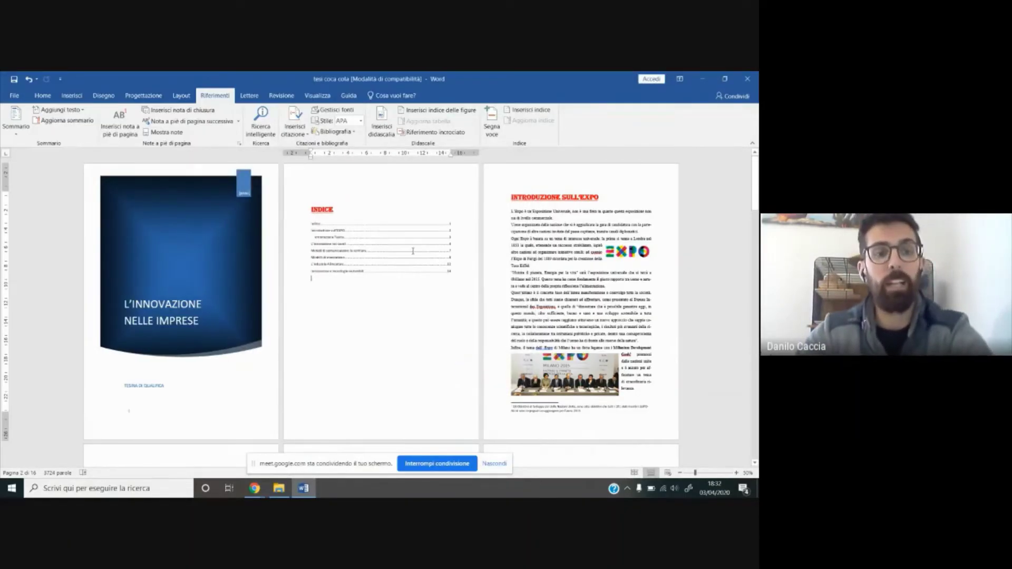
ctrl+scroll(432, 275, up, 13)
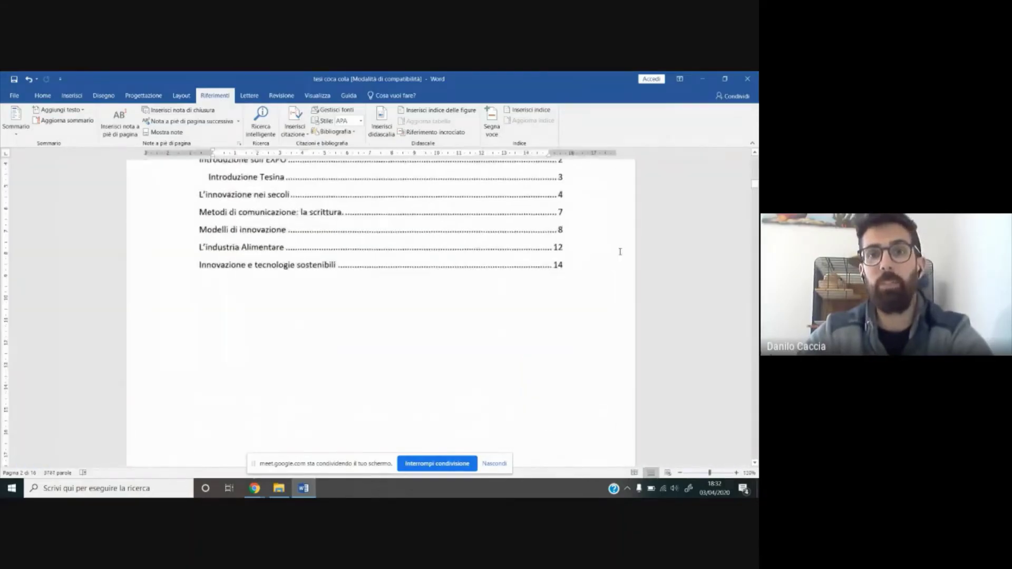
scroll(516, 251, up, 4)
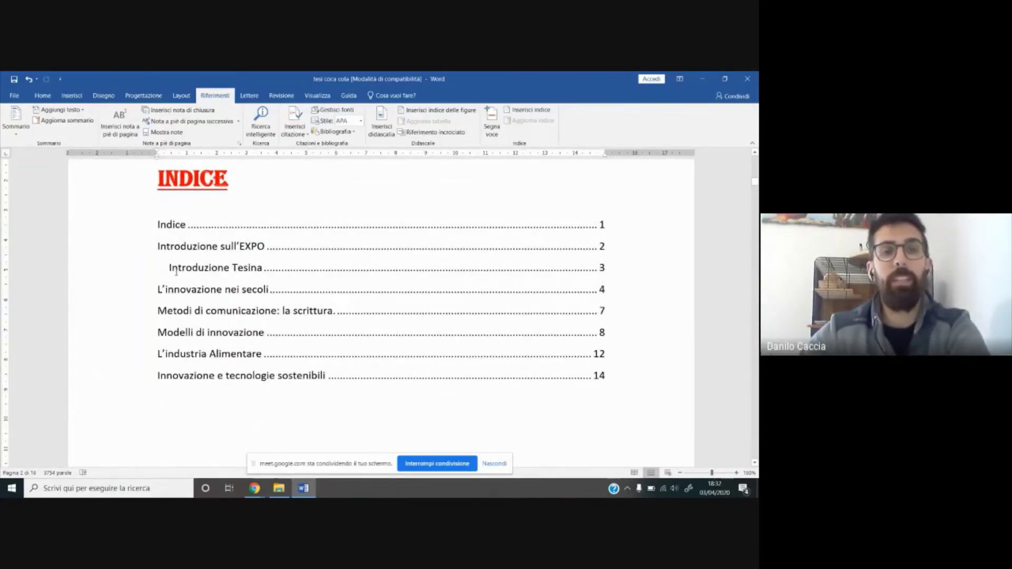
click(205, 268)
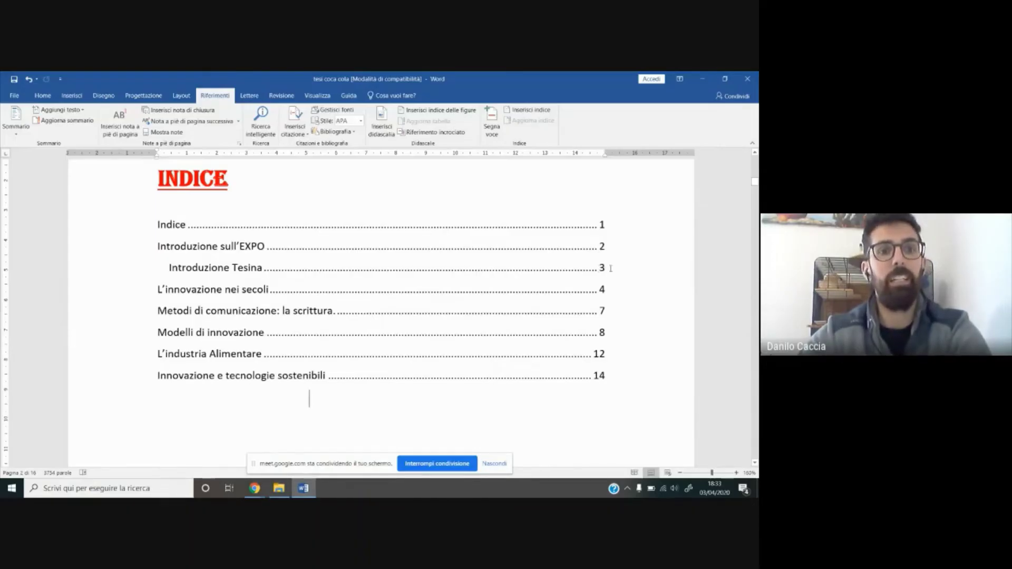
Step: Copy a text passage in the "Introduzione sull'EXPO" chapter and paste it repeatedly to lengthen the chapter
scroll(525, 323, down, 12)
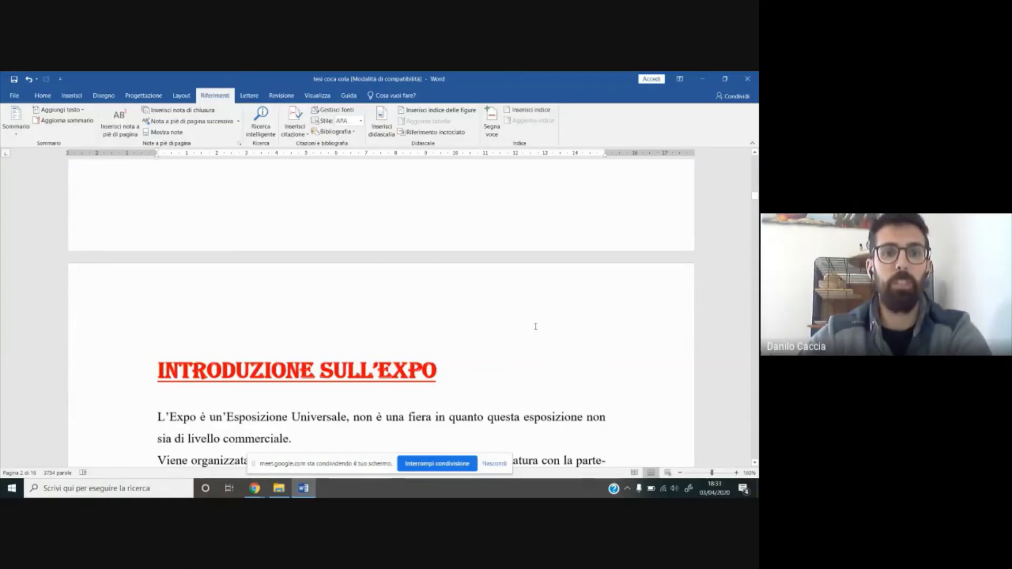
scroll(536, 326, down, 4)
scroll(524, 317, down, 6)
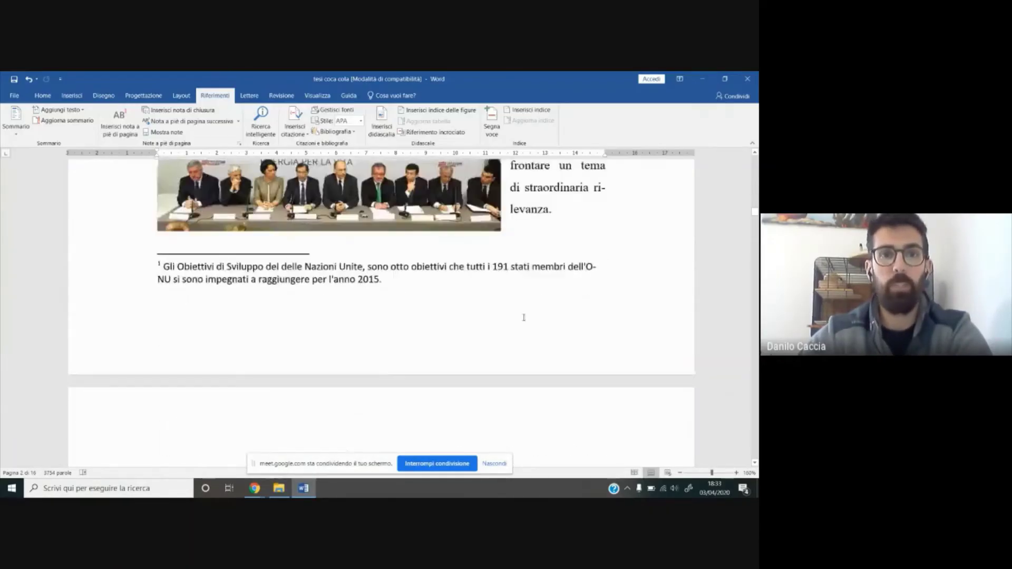
scroll(523, 317, up, 5)
scroll(522, 311, down, 3)
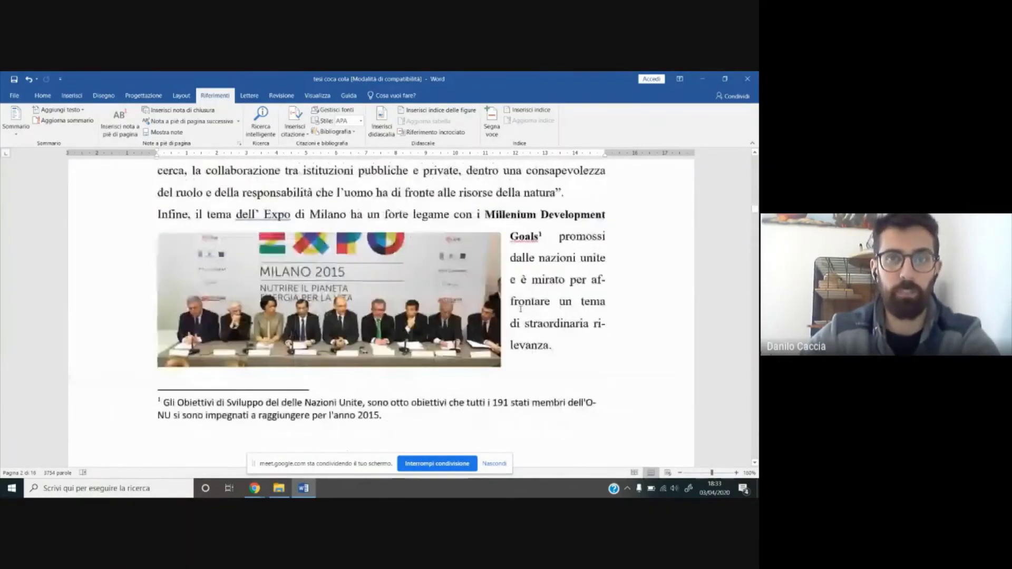
scroll(521, 309, up, 5)
drag(158, 185, 189, 418)
Step: Update the entire table of contents, including both its headings and page numbers
scroll(412, 304, up, 12)
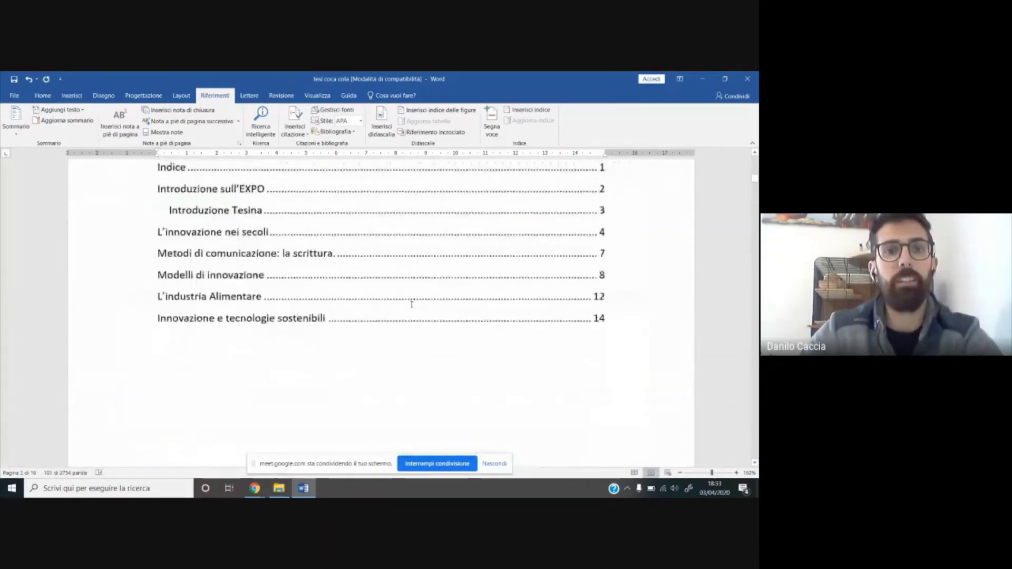
click(269, 242)
scroll(269, 241, up, 1)
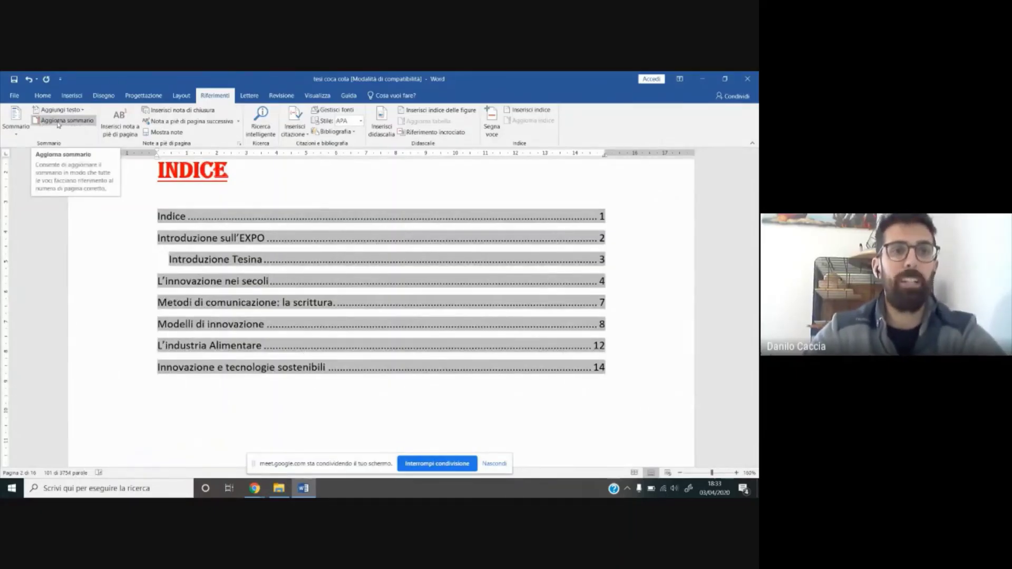
click(359, 258)
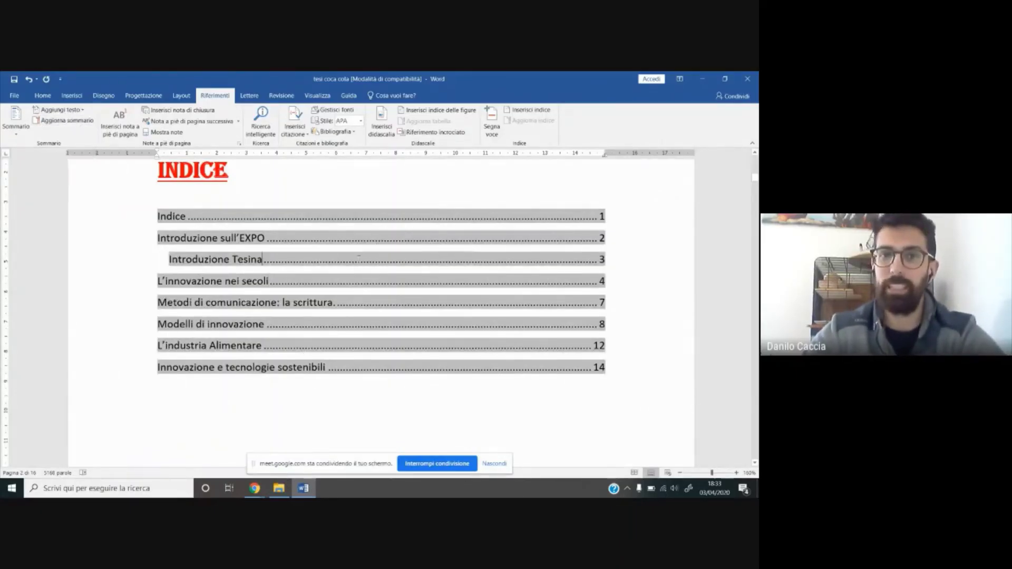
right_click(359, 257)
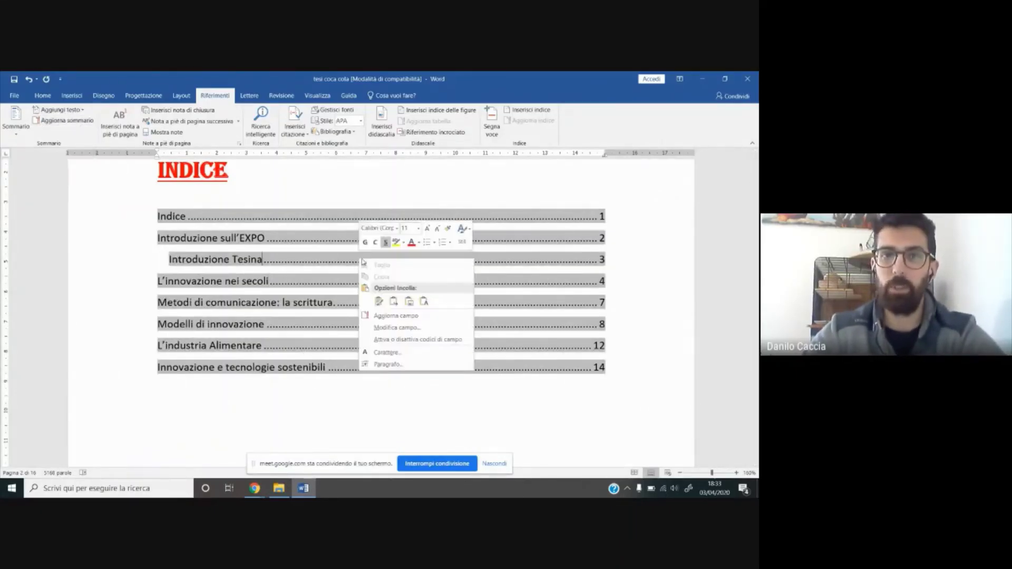
click(386, 319)
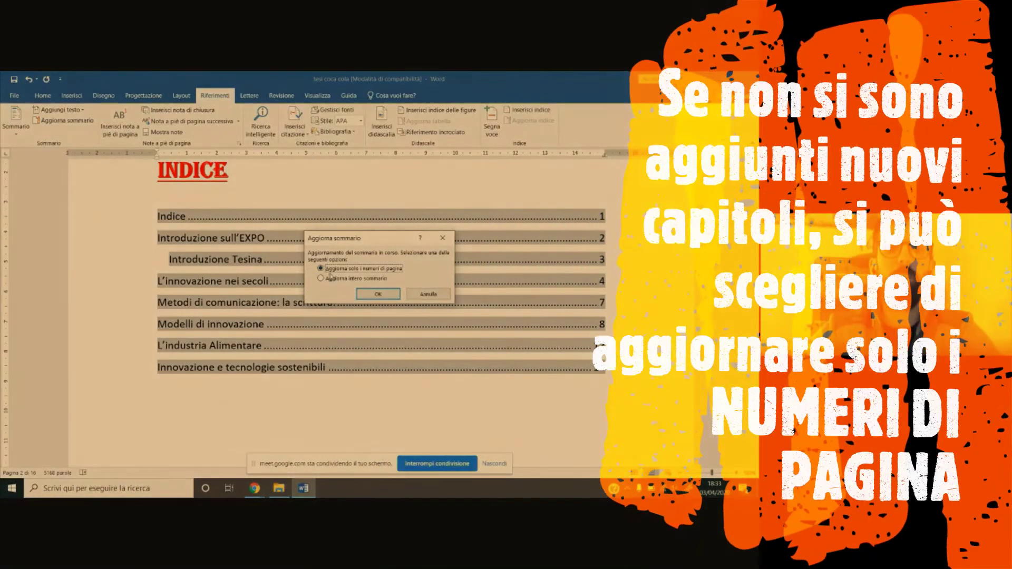
click(331, 278)
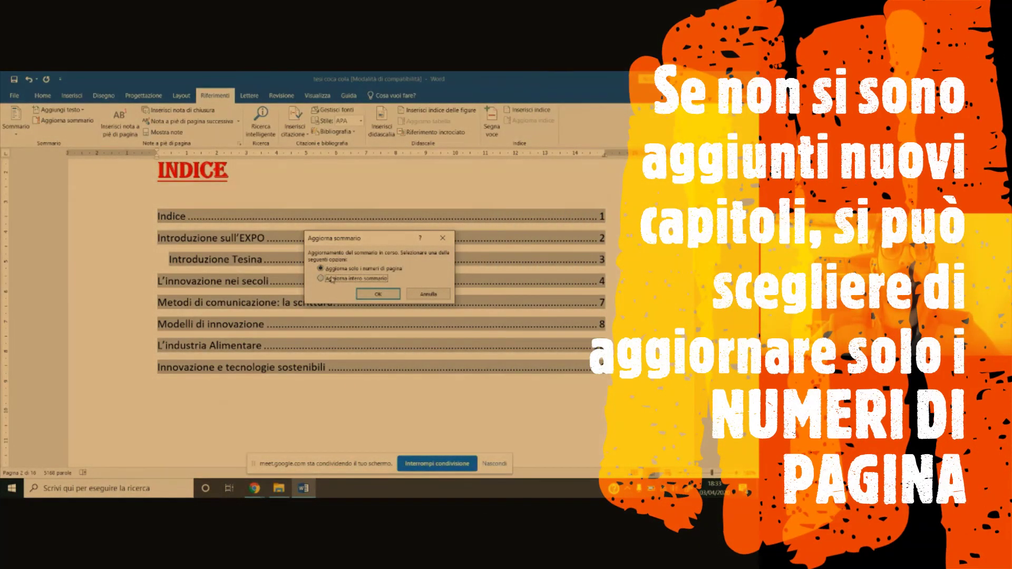
click(379, 295)
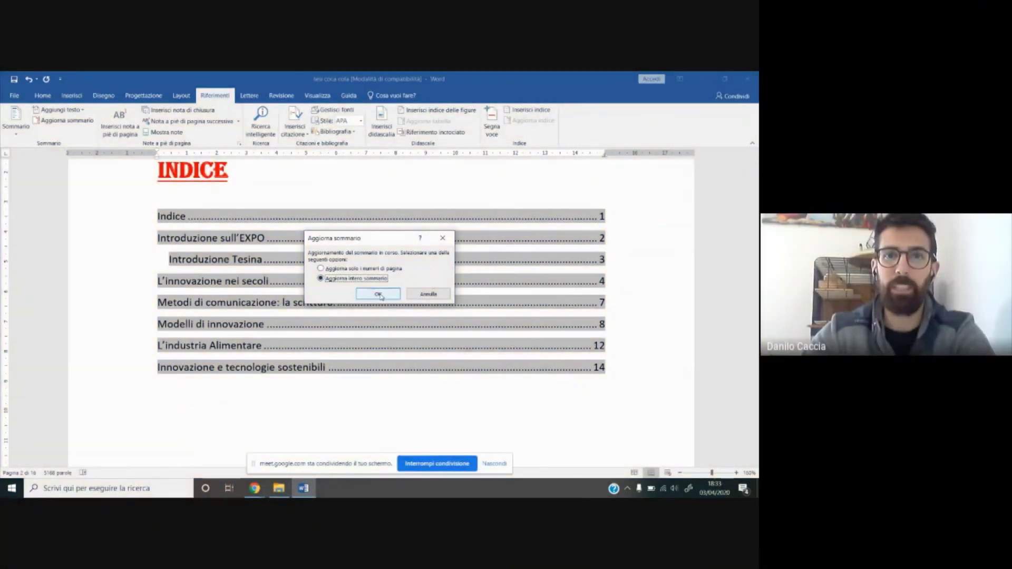
click(379, 294)
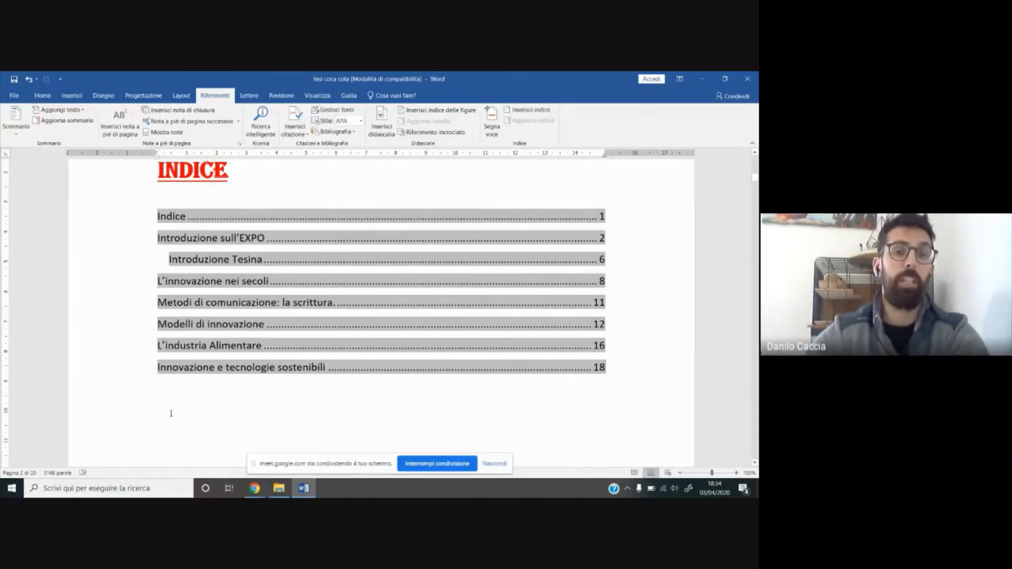
click(217, 401)
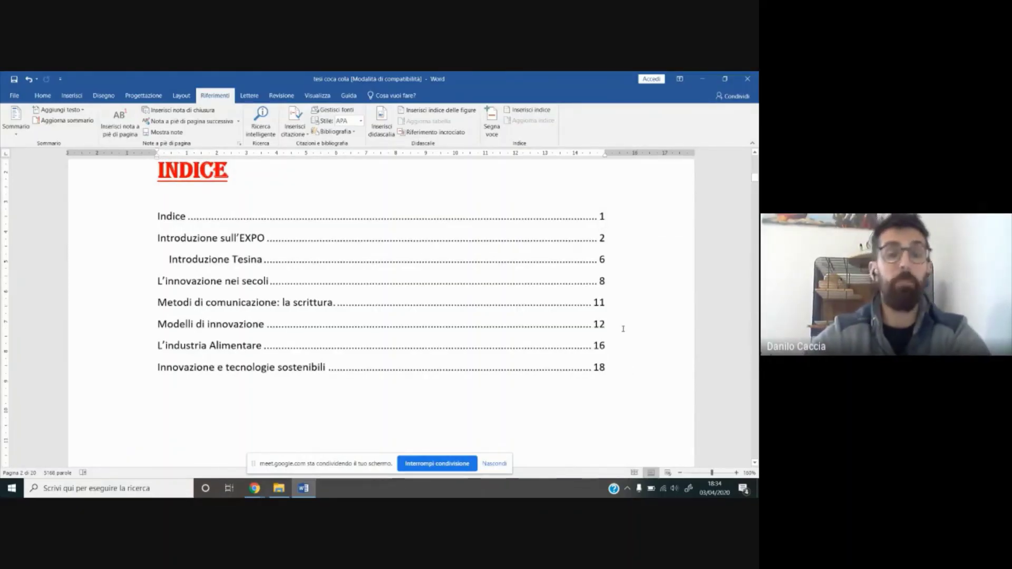
scroll(363, 278, down, 1)
right_click(363, 266)
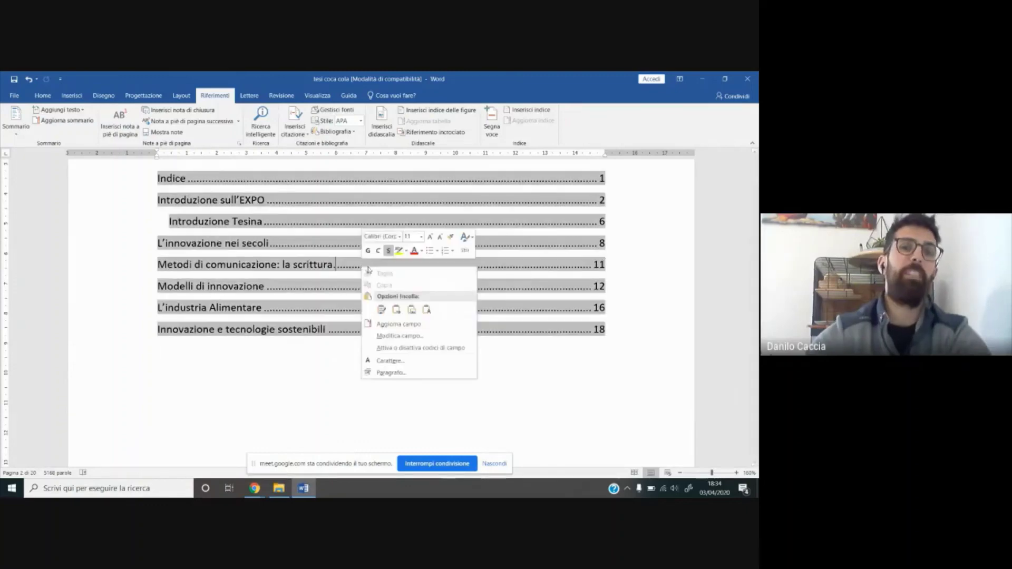
click(308, 400)
scroll(369, 374, down, 2)
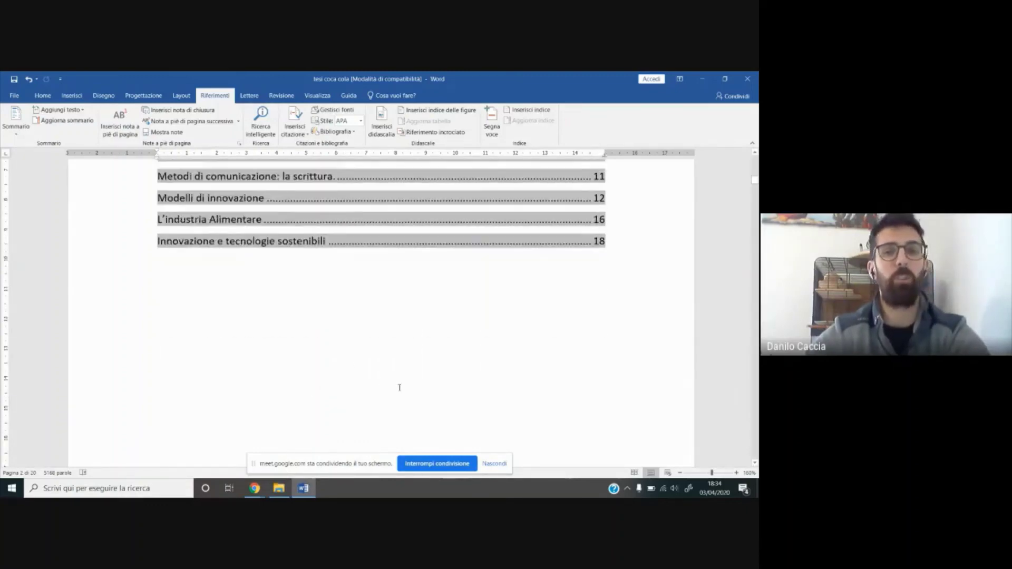
scroll(407, 361, up, 3)
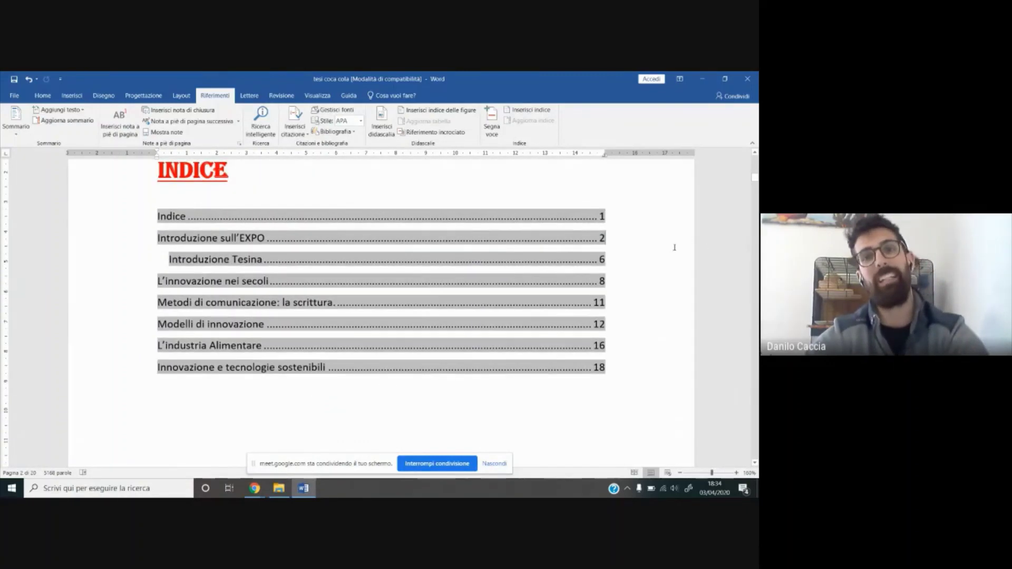